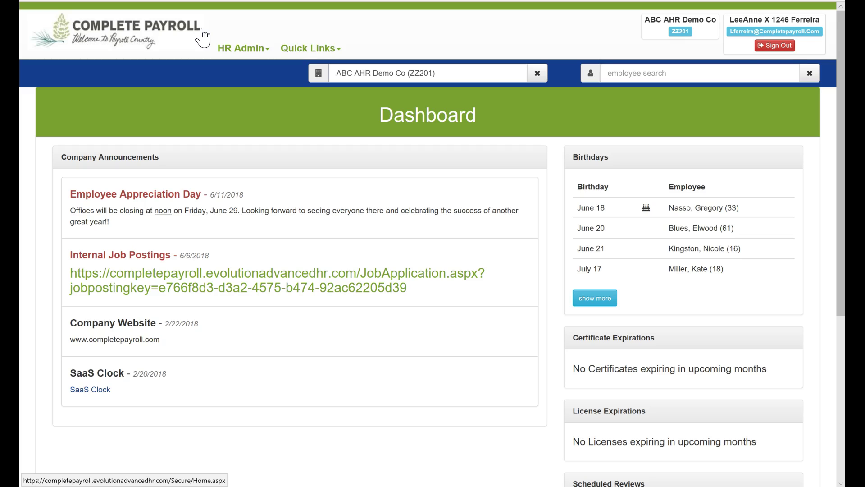
Open the Applicant Tracking Question Bank
click(249, 54)
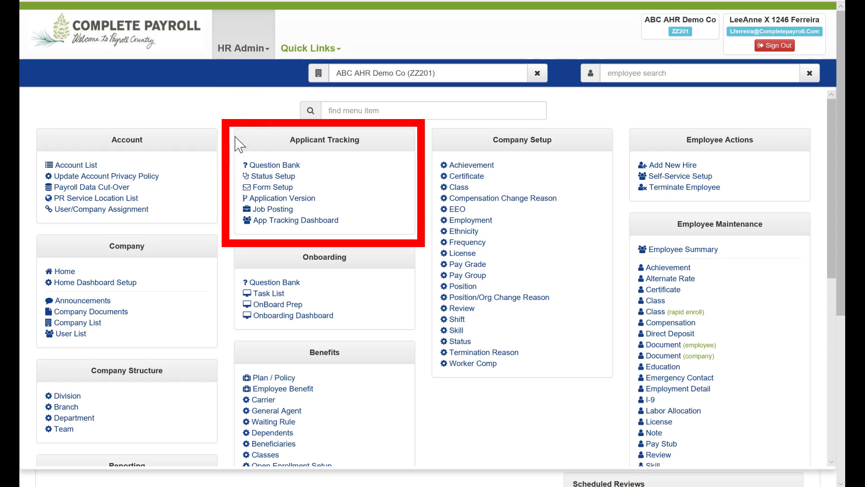
click(280, 166)
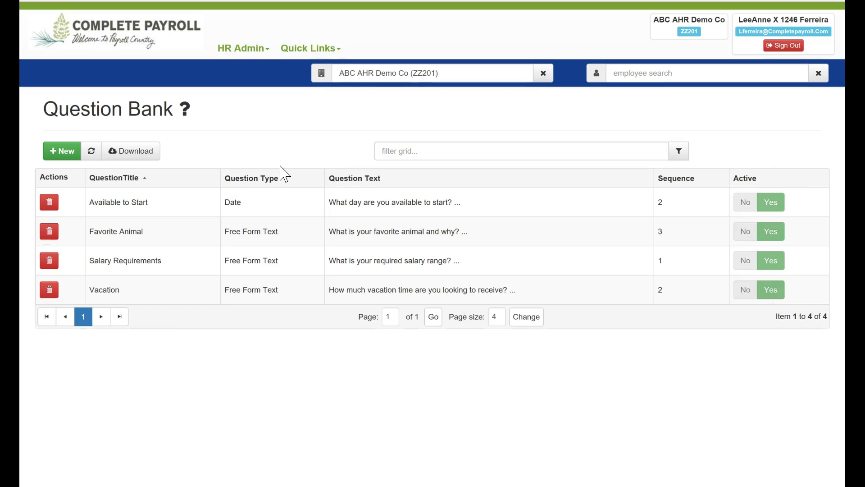
click(57, 151)
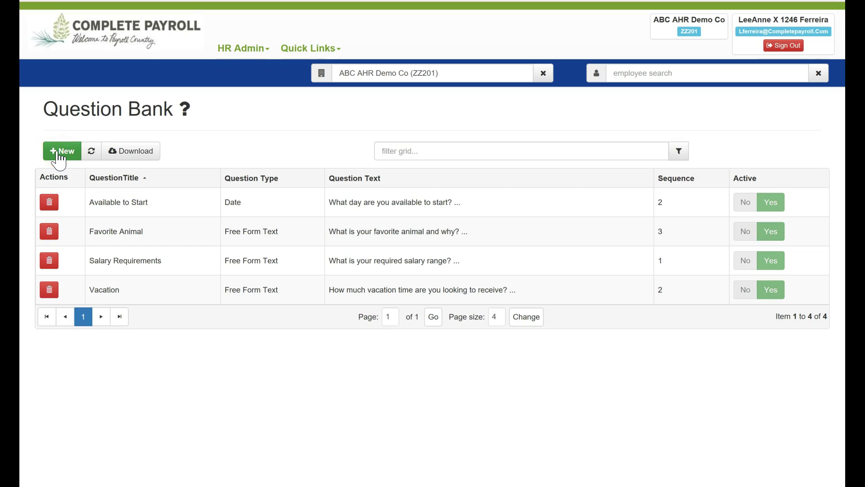
click(92, 152)
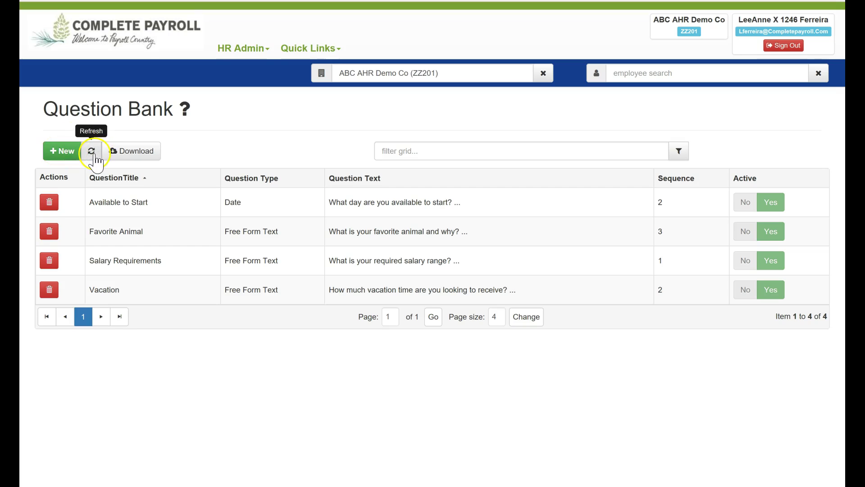
click(145, 153)
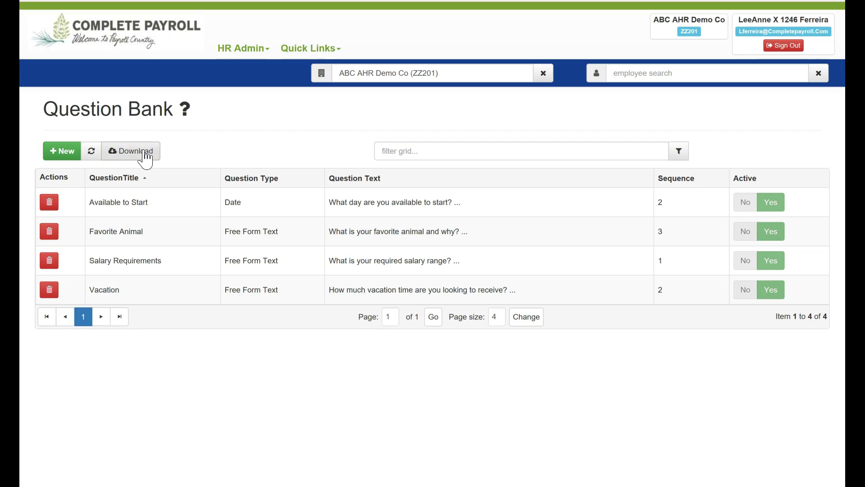
click(248, 131)
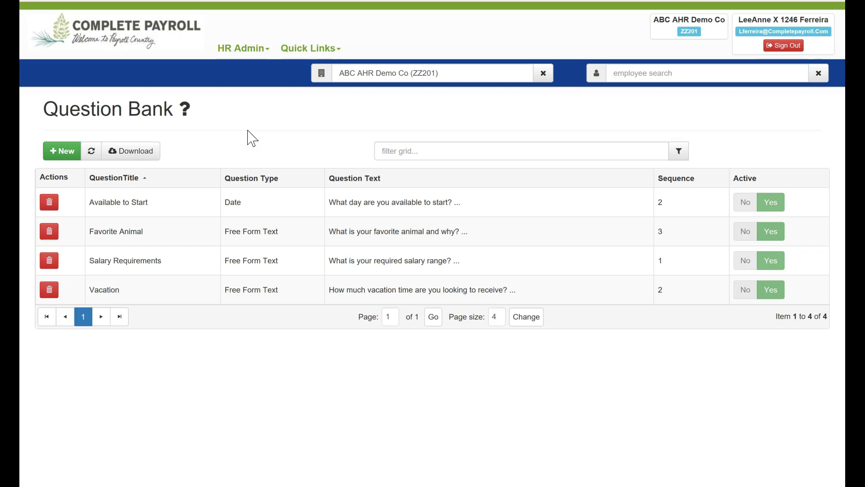
click(56, 204)
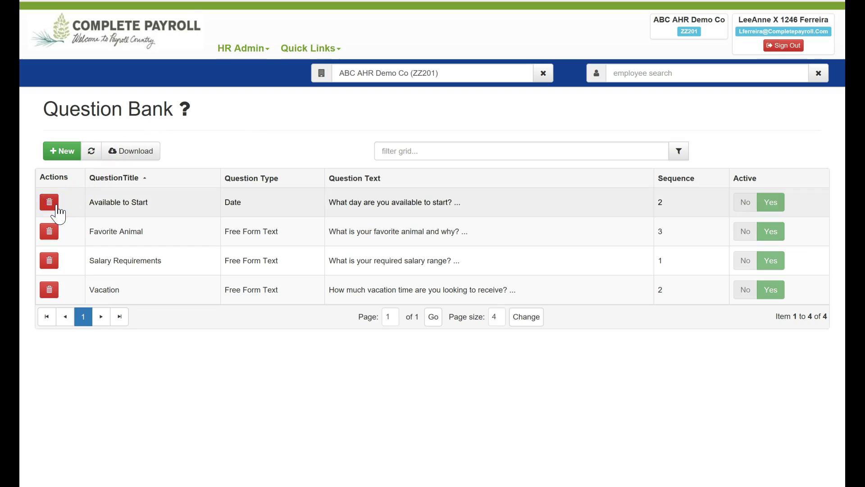
click(49, 206)
Open the Available to Start question to review its settings, and close it without changes
click(133, 202)
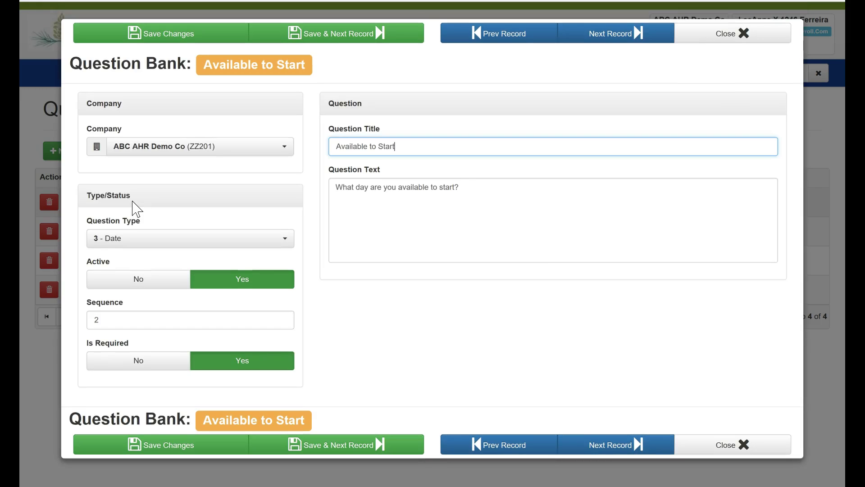
click(720, 441)
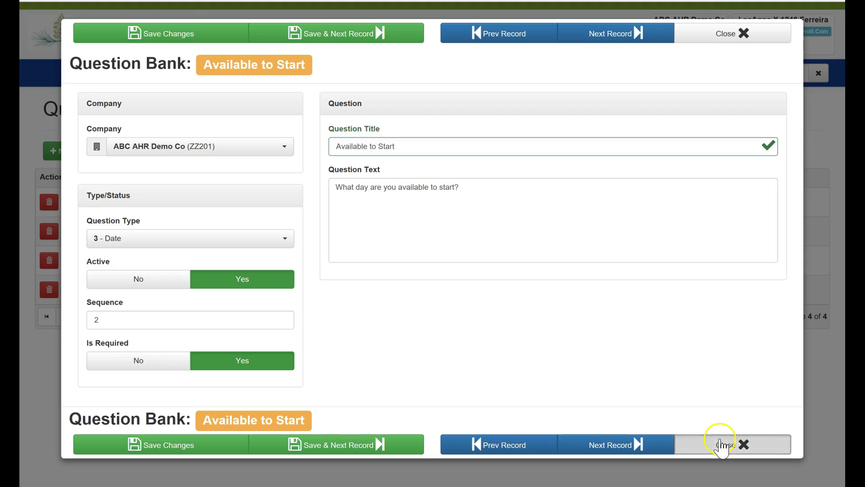
Start a new question record with type Yes/No and sequence 6, and mark it as required
click(65, 153)
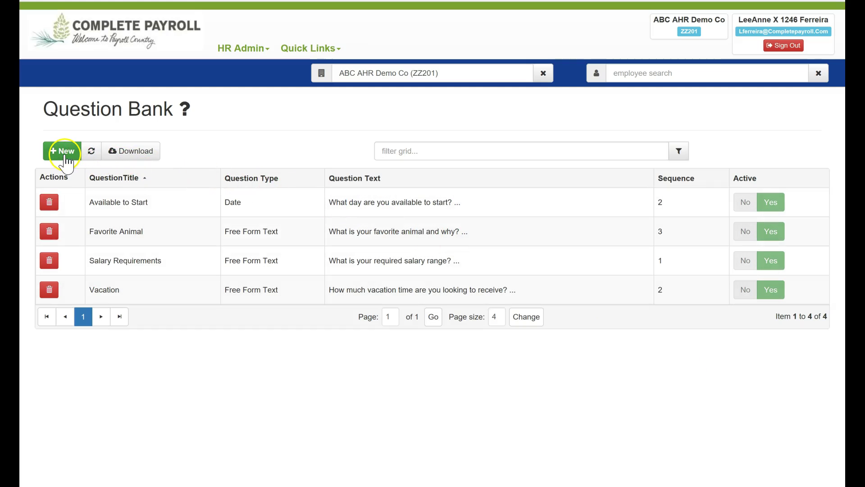
click(65, 157)
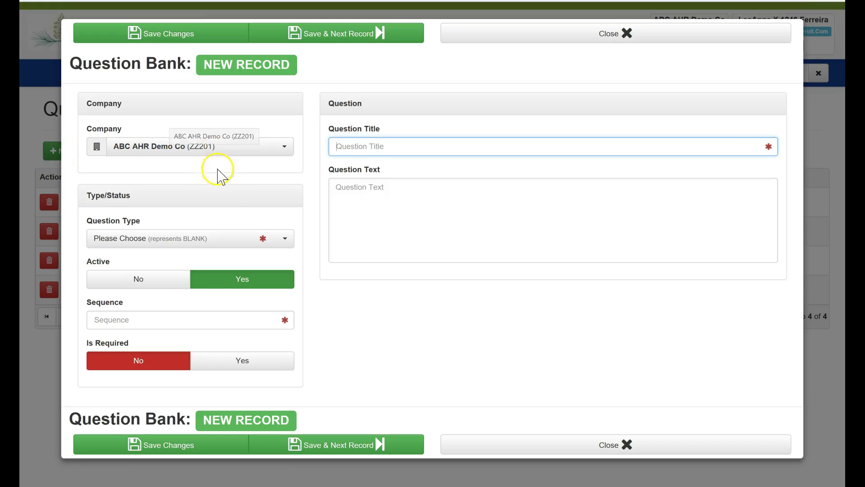
click(291, 240)
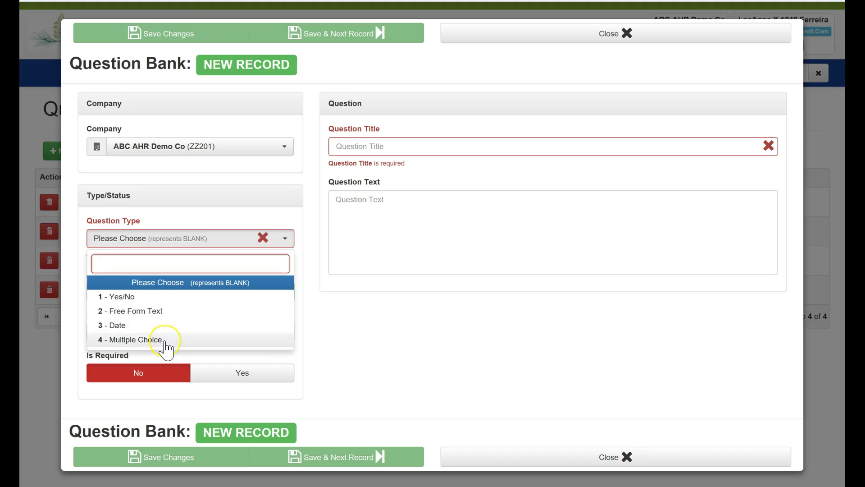
click(129, 297)
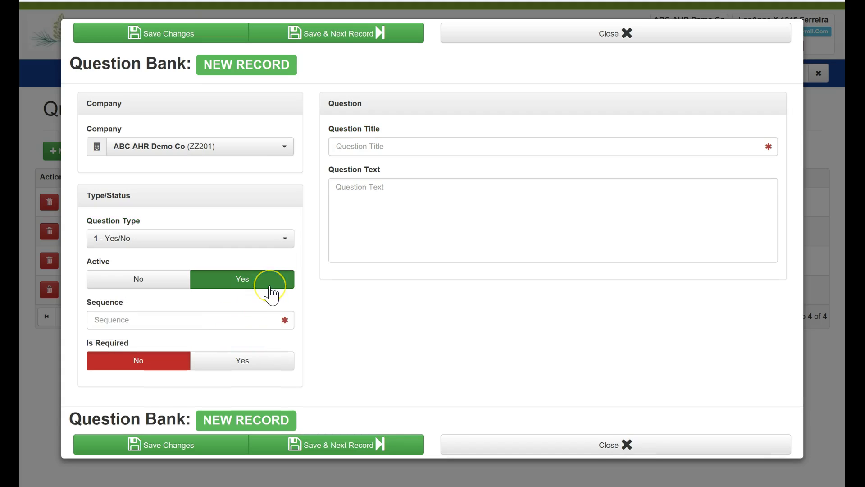
click(153, 280)
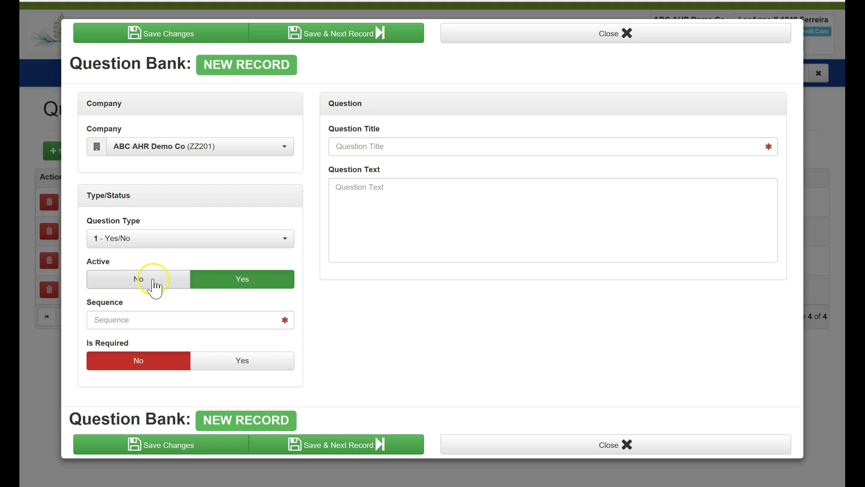
click(255, 323)
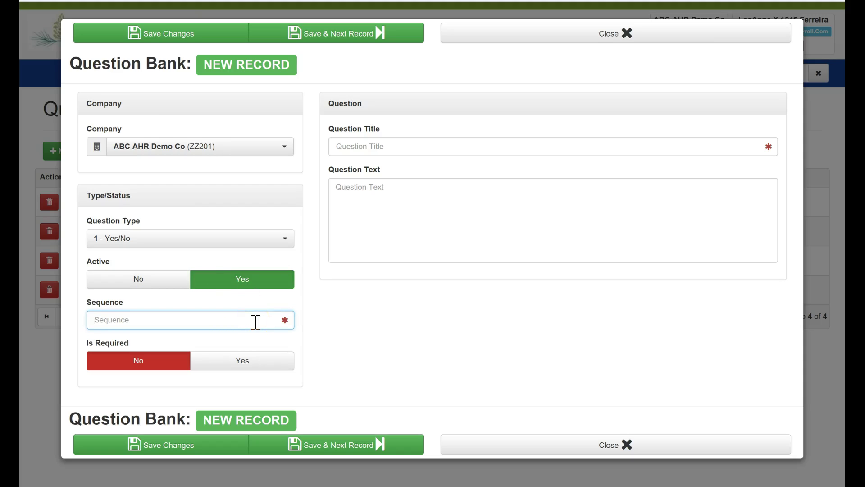
text(6)
click(250, 361)
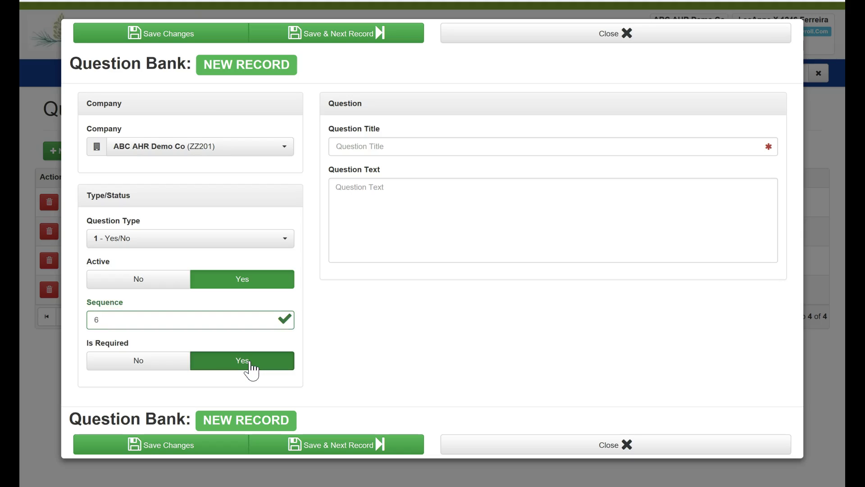
Title the question "Prior Payroll Experience", enter the text "Do you have experience with Payroll?" and save the record
click(561, 154)
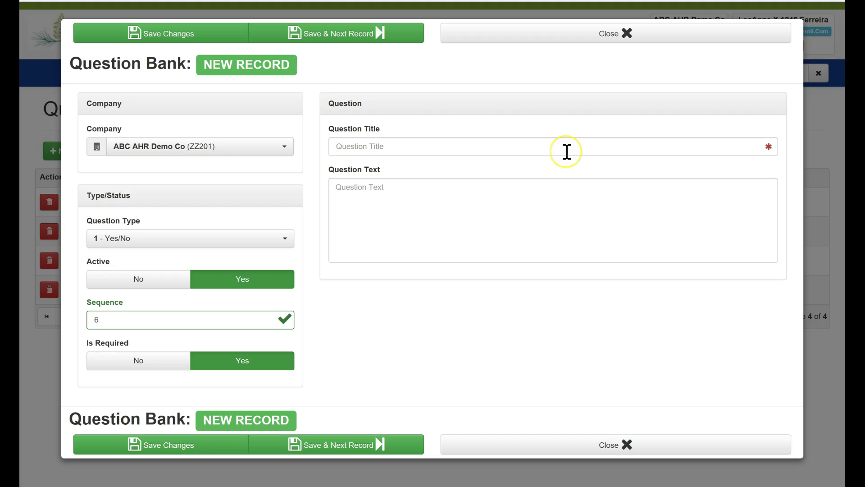
click(568, 152)
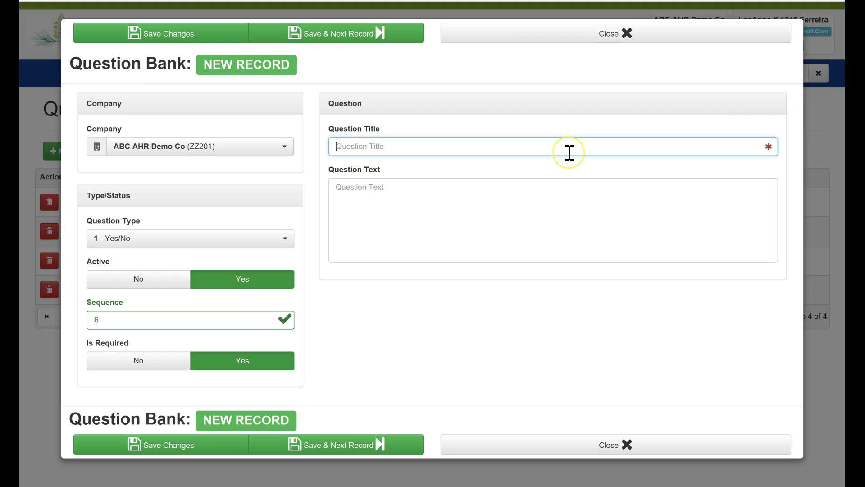
text(Prior Payroll Experience)
click(370, 193)
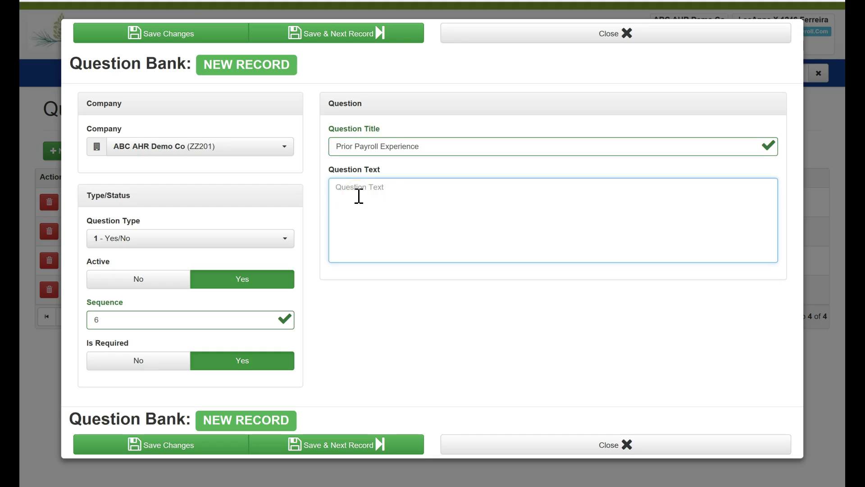
text(Do you have experience with Payroll?)
click(168, 450)
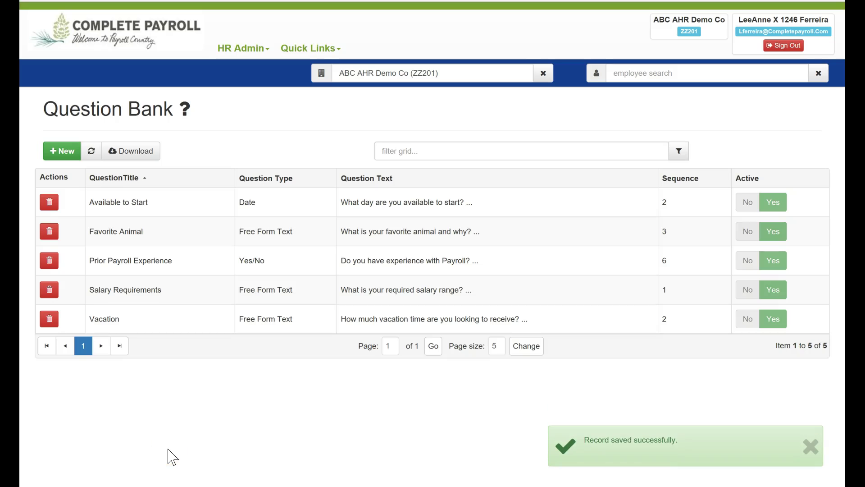
Open the Applicant Tracking Status Setup list
click(615, 235)
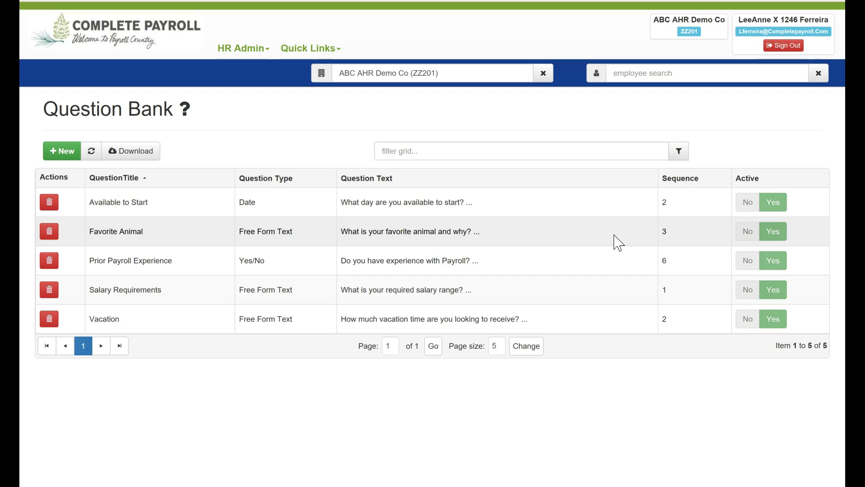
click(239, 50)
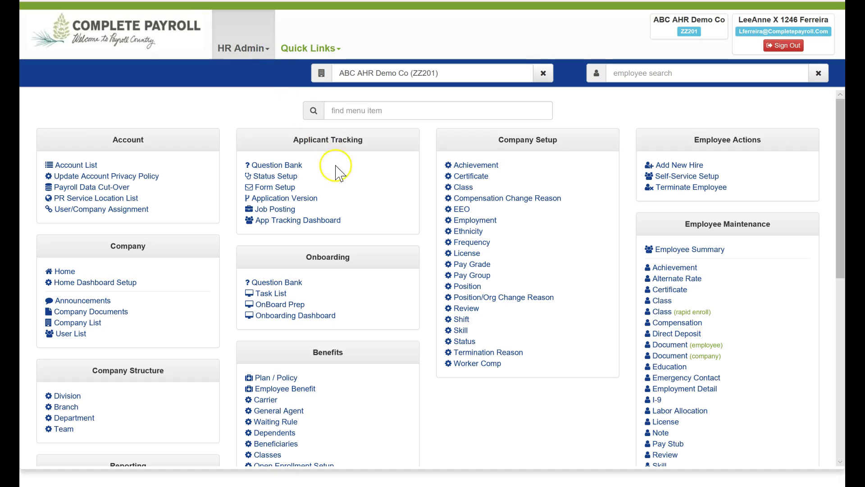
click(285, 180)
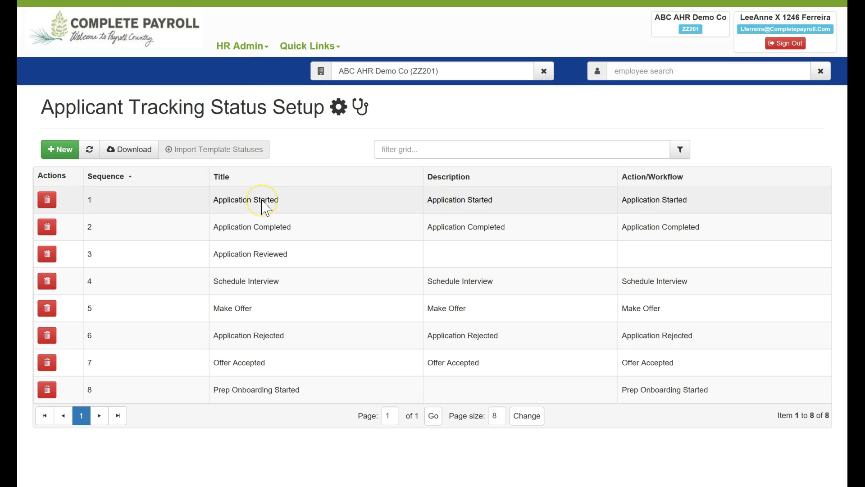
click(50, 201)
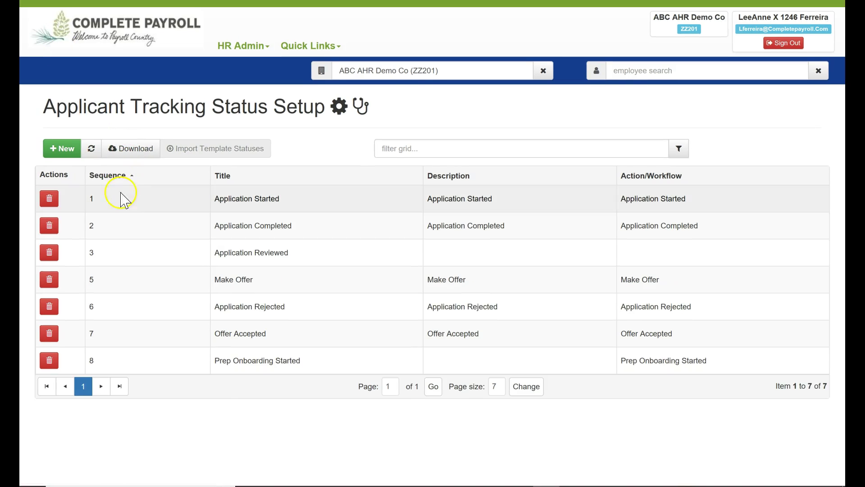
click(134, 200)
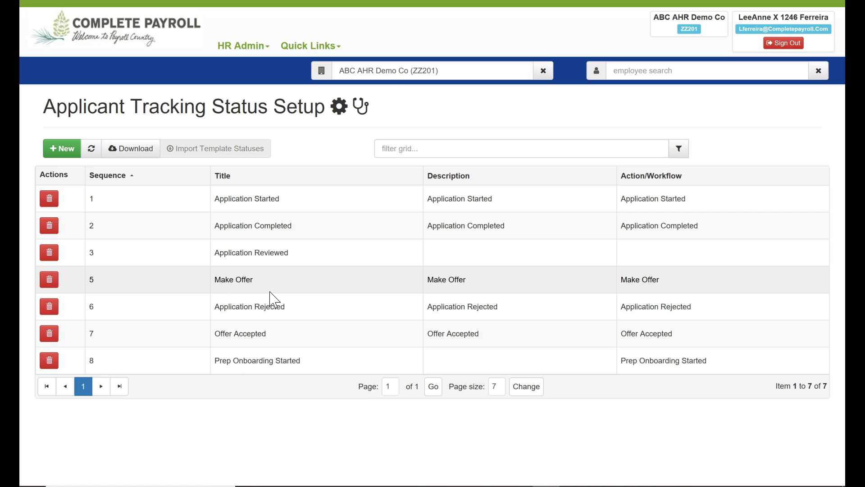
Start a new status record with sequence 4 and "Schedule Interview" as both title and description
click(68, 152)
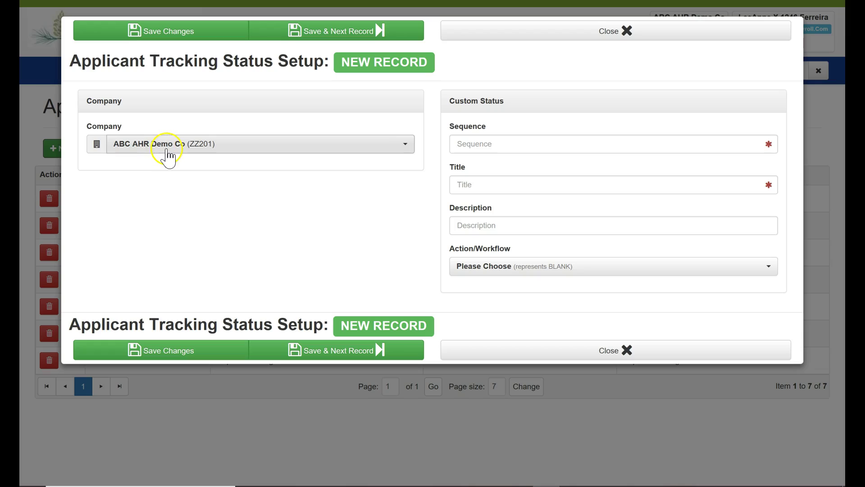
click(547, 145)
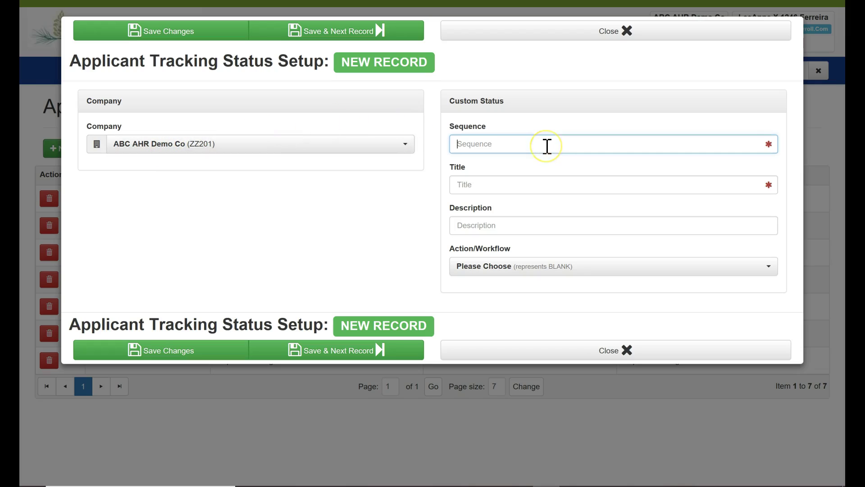
text(4)
key(Tab)
text(Schedule Interview)
key(Tab)
text(Schedule Interview)
key(Tab)
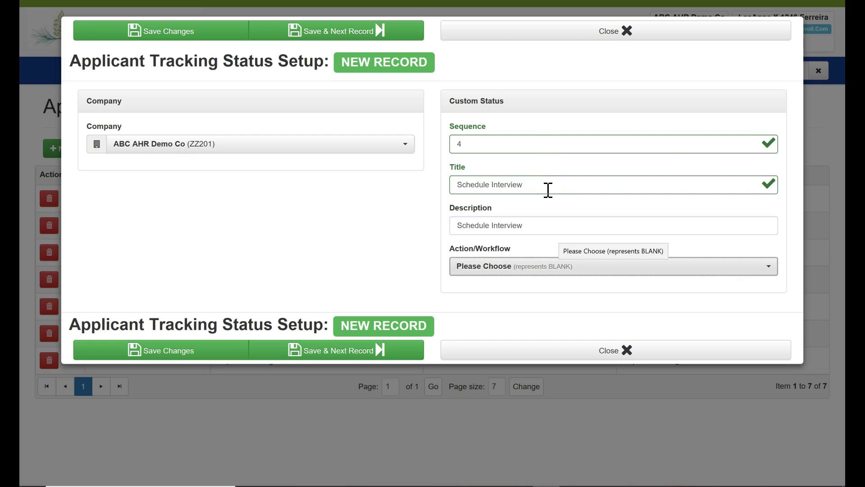
Set the new status's action/workflow to Schedule Interview and save the record
click(772, 272)
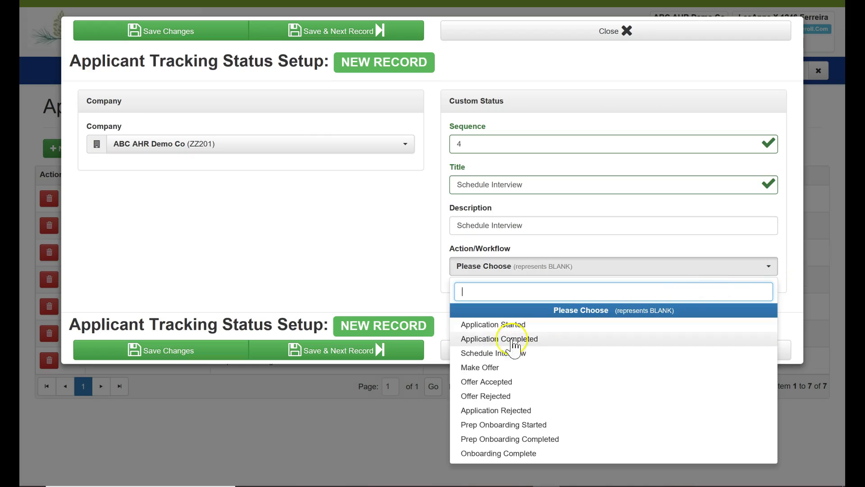
click(485, 356)
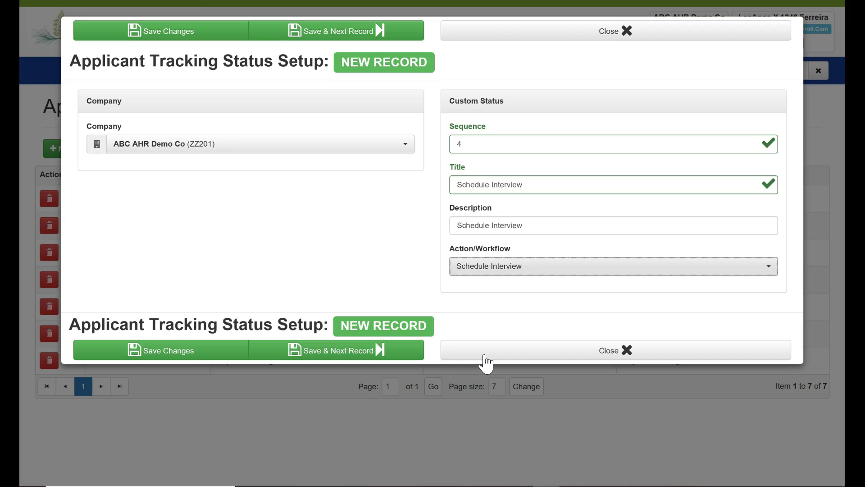
click(152, 356)
click(151, 354)
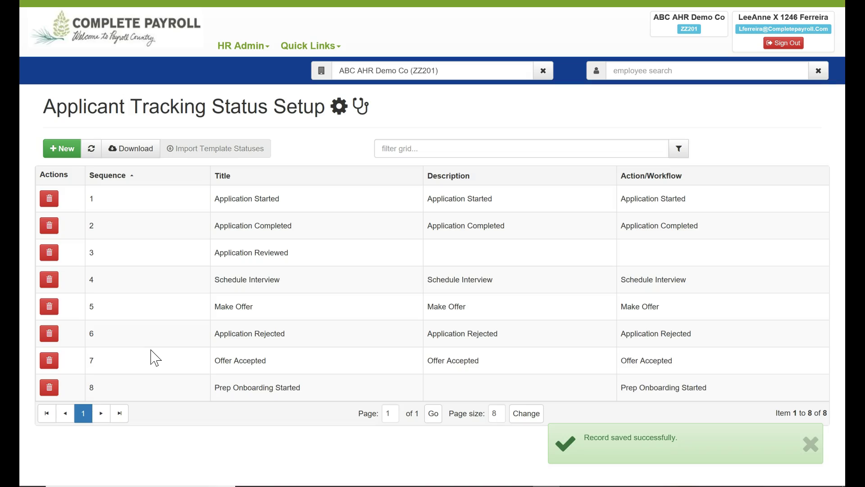
In the Applicant Tracking Form Setup, generate the sample Application Certification Statement and save the changes
click(270, 44)
click(367, 153)
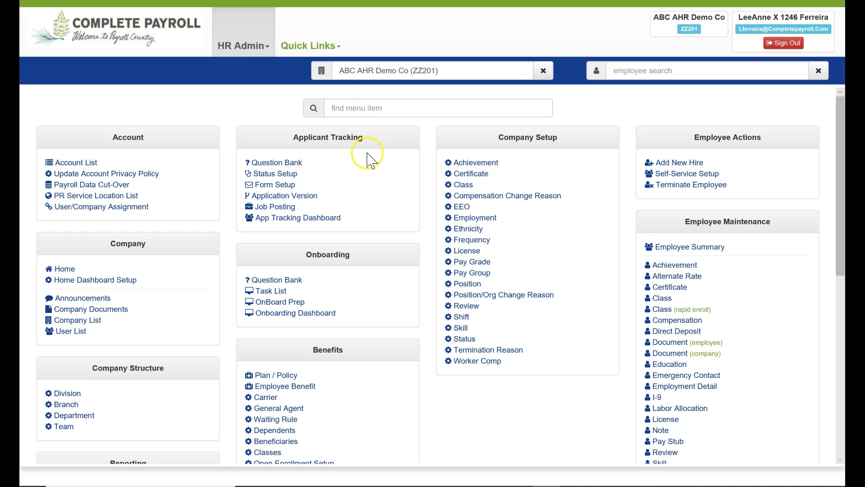
click(285, 186)
click(276, 186)
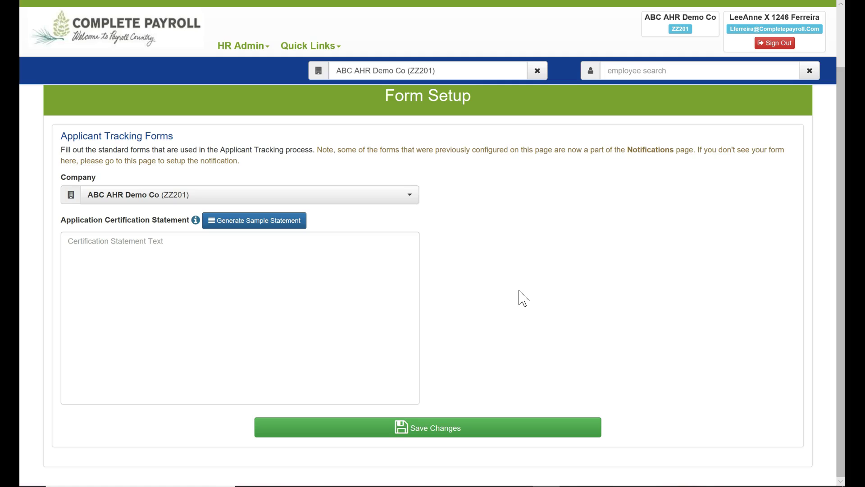
click(251, 225)
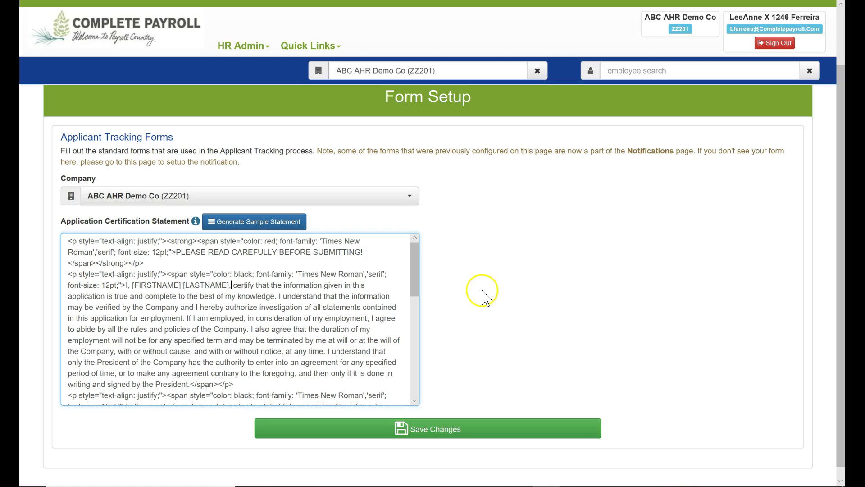
click(425, 428)
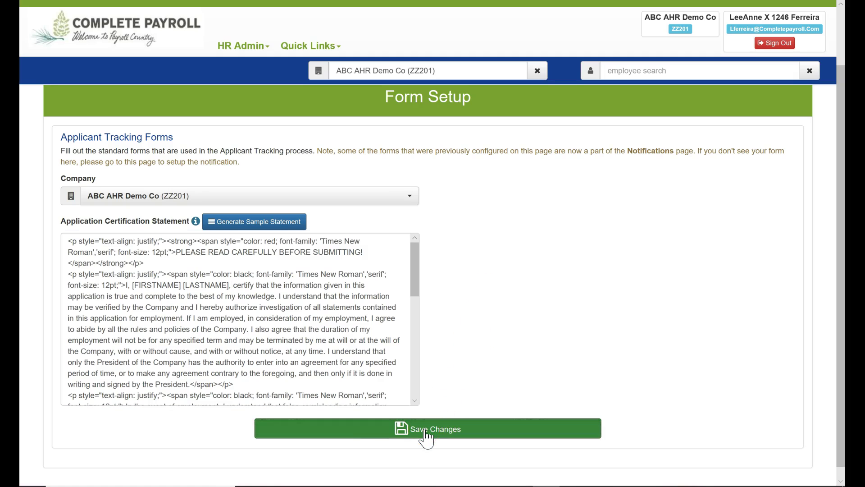
In the Applicant Tracking Application Version list, start a new record titled "Sales Executive" with the description "sales"
click(234, 47)
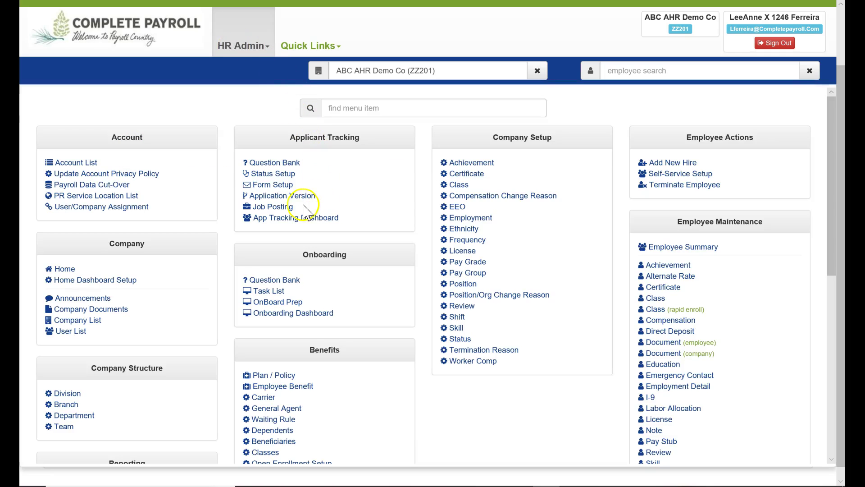
click(308, 198)
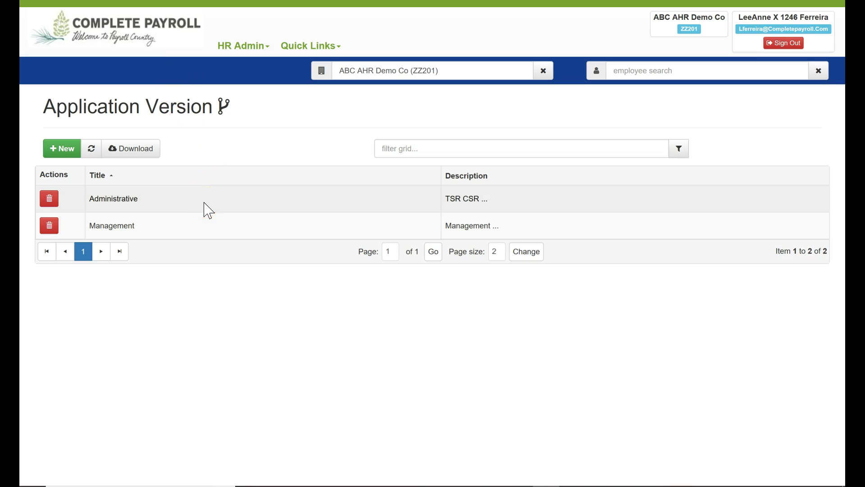
click(198, 239)
click(57, 150)
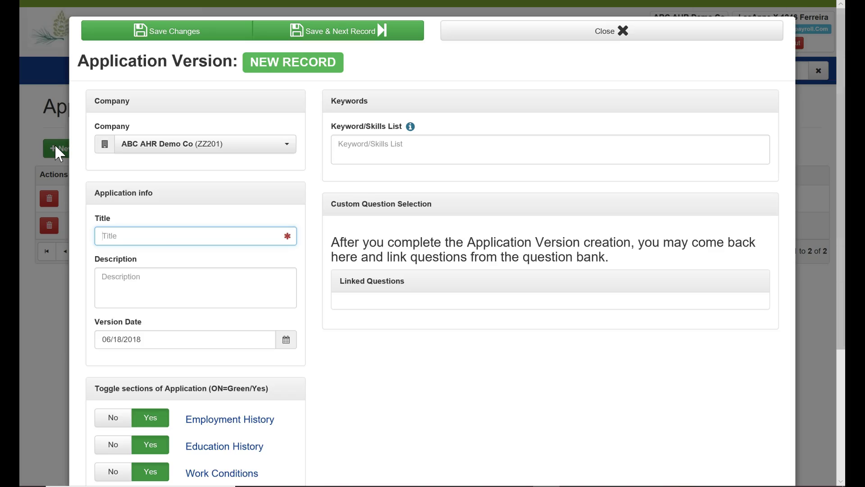
click(161, 235)
text(Sales Executive)
key(Tab)
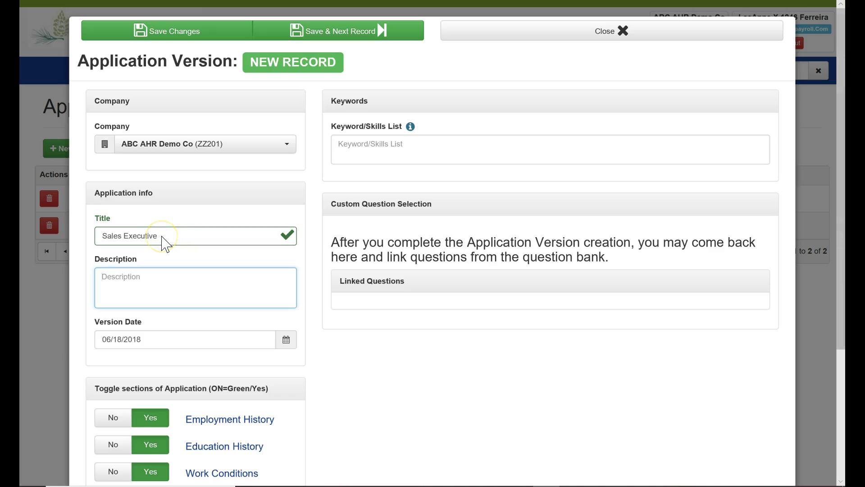
text(sales)
Set the Work Conditions and Certification sections of the new application version to No
scroll(158, 331, down, 3)
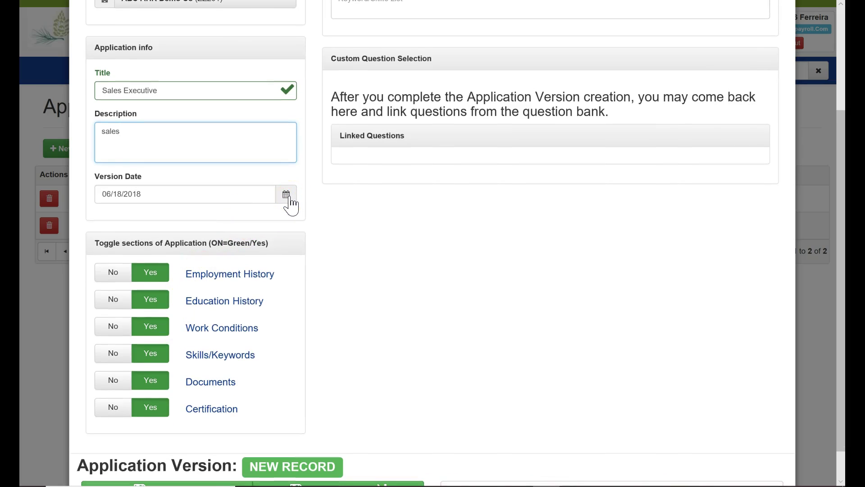
scroll(305, 290, down, 1)
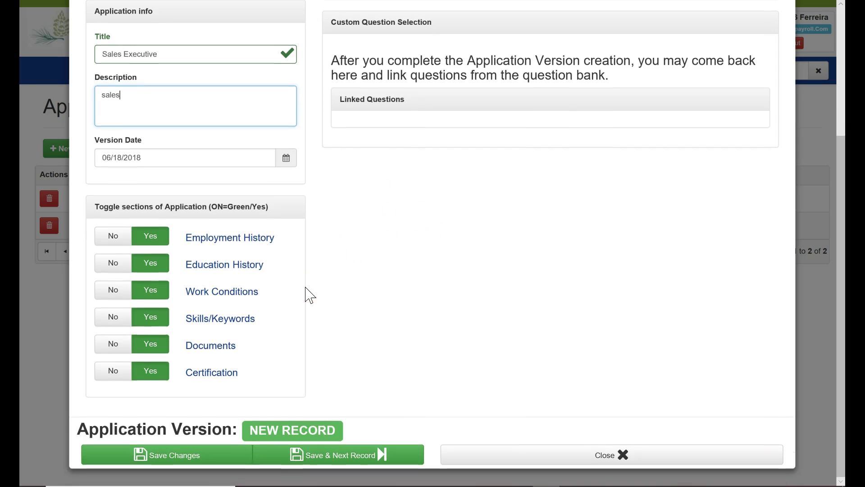
click(295, 277)
click(113, 293)
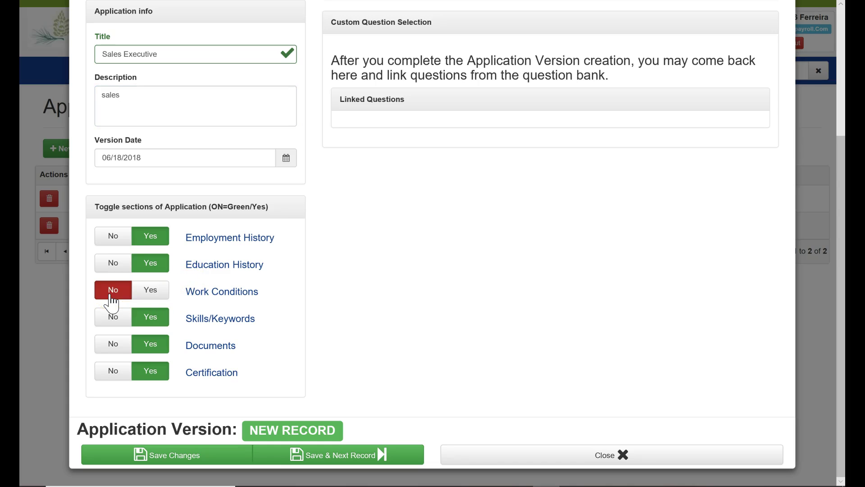
click(110, 379)
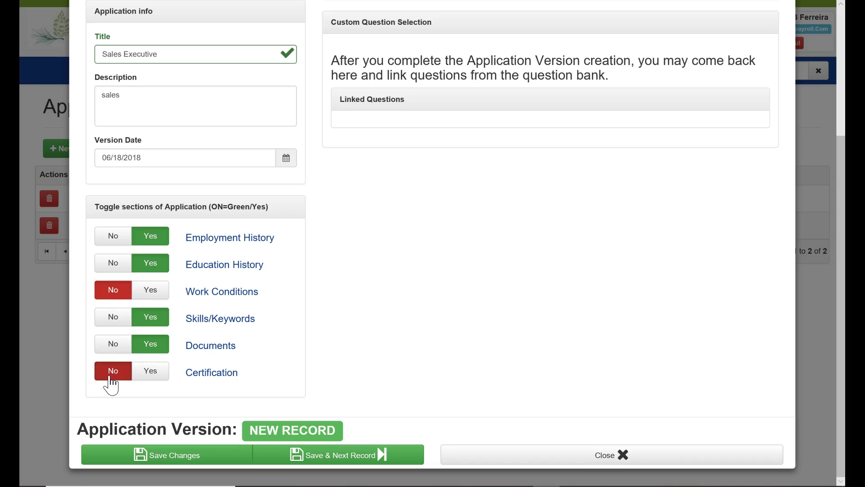
Enter "payroll knowledge + microsoft office + time management + 5 years experience" as the keyword/skills list and save the application version
scroll(111, 383, up, 4)
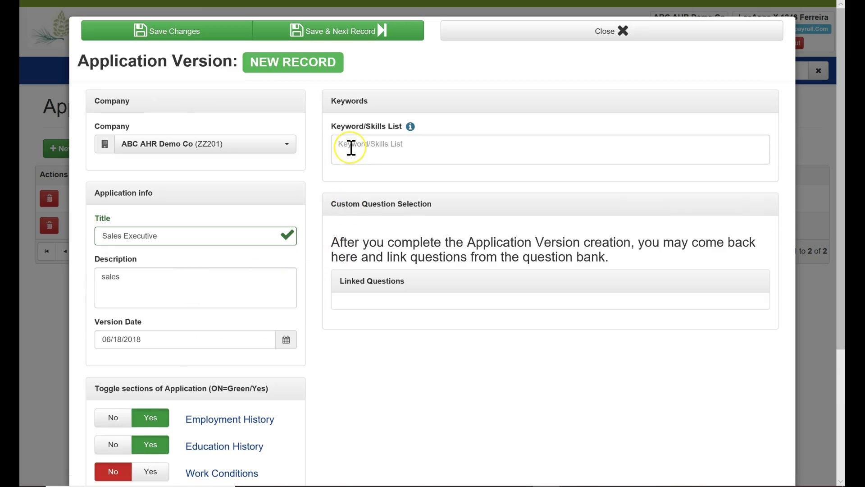
click(345, 143)
click(342, 146)
click(644, 152)
text(payroll knowledge + microsoft office + time management + 5 years experience)
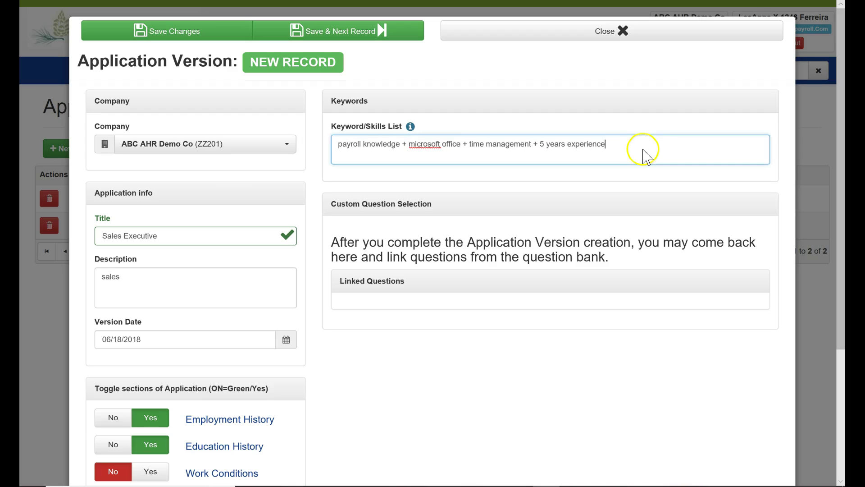
click(158, 40)
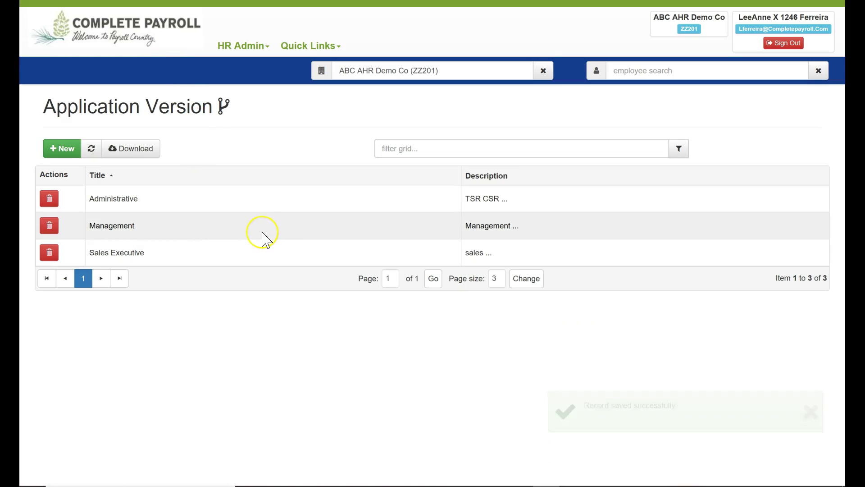
Reopen the Sales Executive application version and link the Prior Payroll Experience and Available to Start questions to it
click(105, 253)
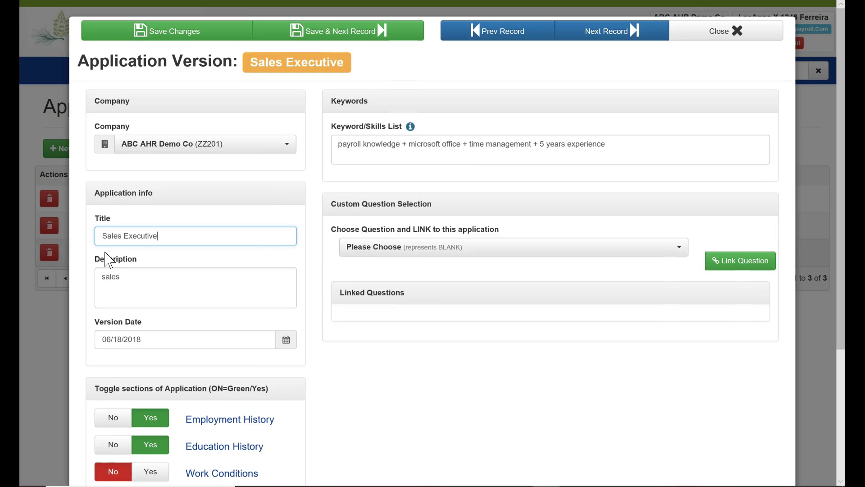
click(681, 249)
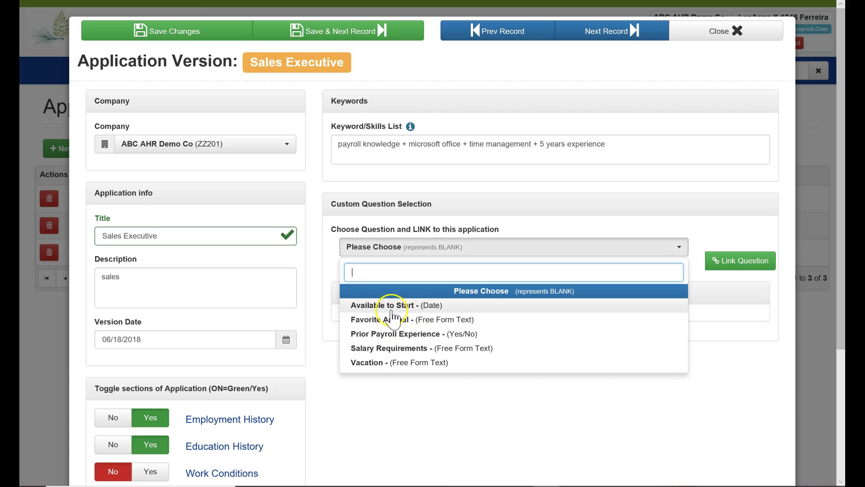
click(395, 334)
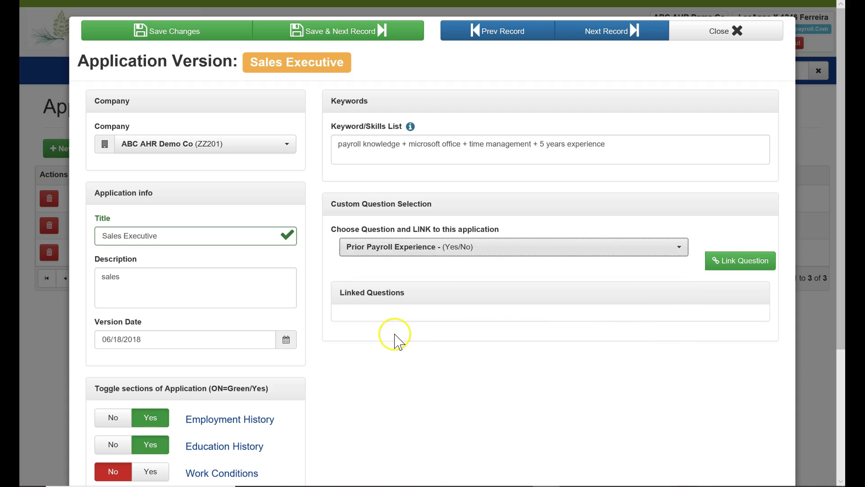
click(727, 261)
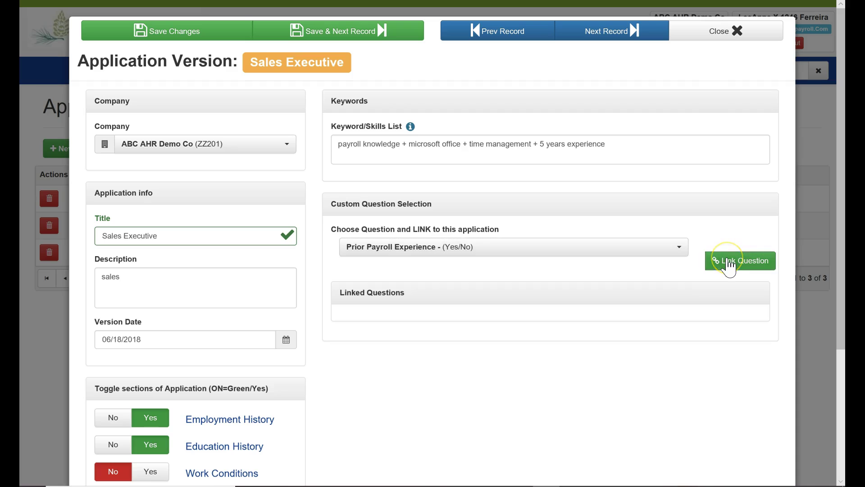
click(678, 253)
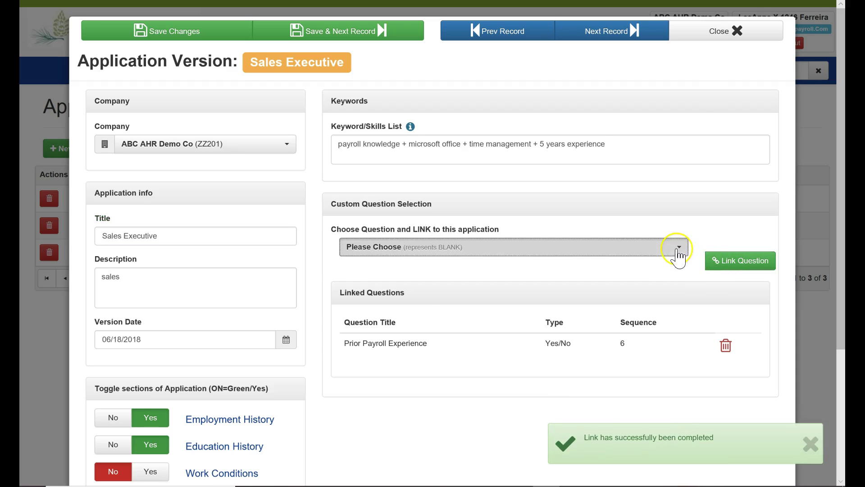
click(391, 302)
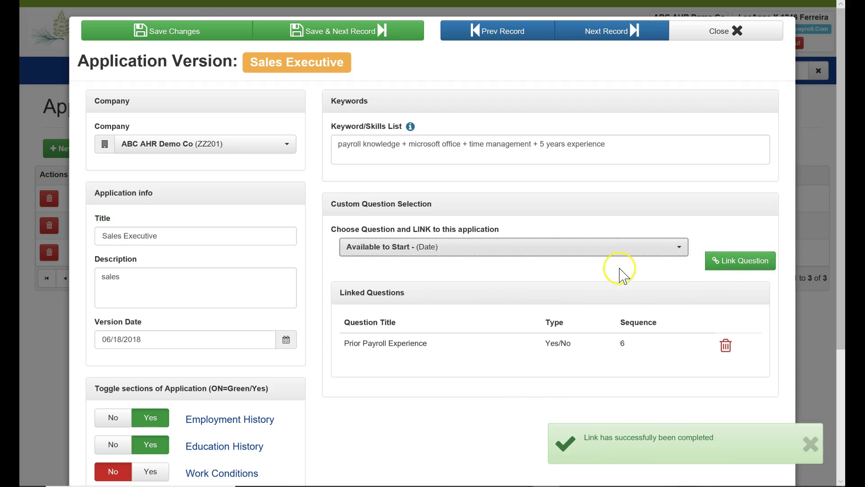
click(730, 270)
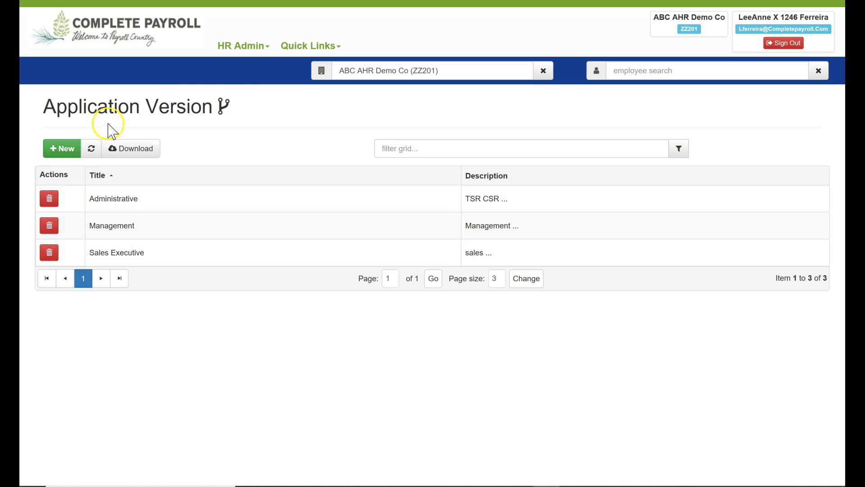
Start a new job posting titled "Sales Executive" with the description "Builds business by identifying and selling prospects; maintaining relationships with clients."
click(248, 52)
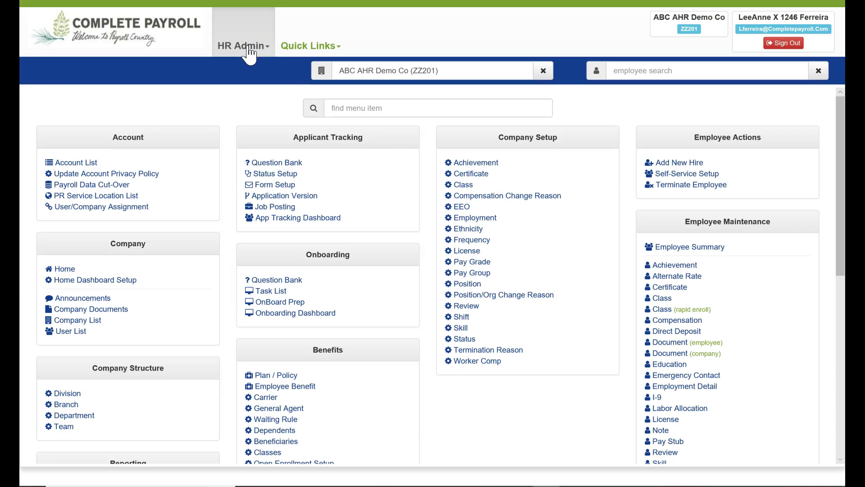
click(288, 209)
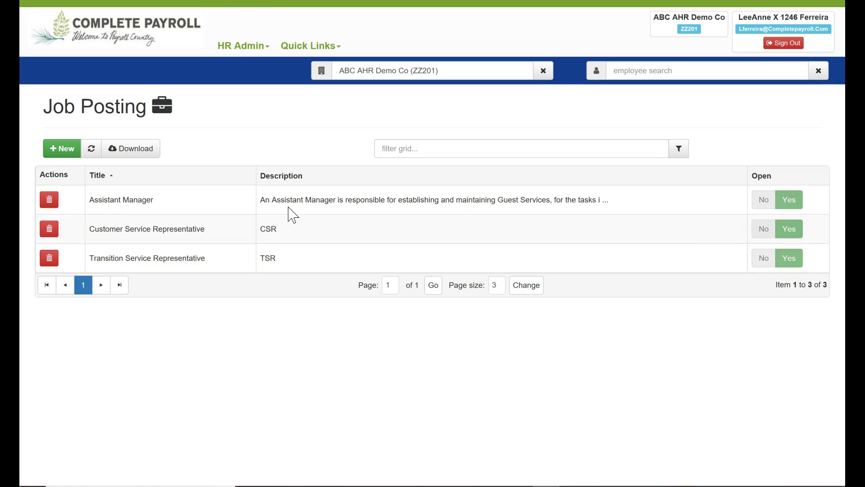
click(253, 132)
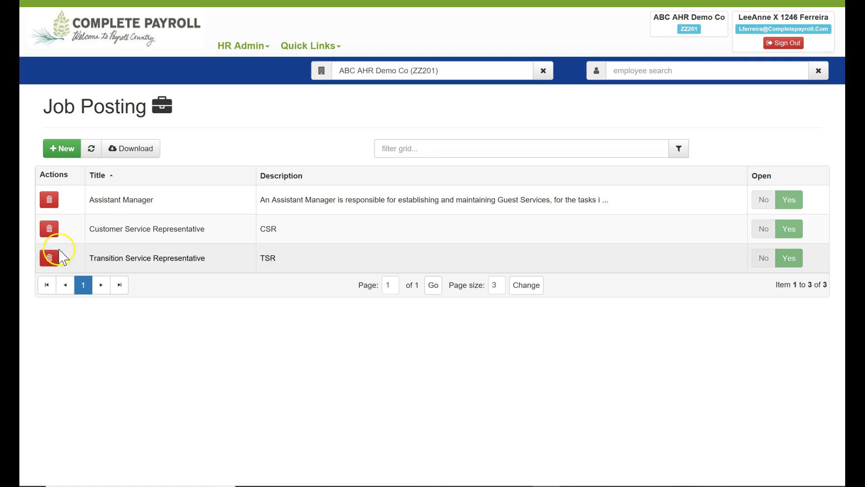
click(58, 153)
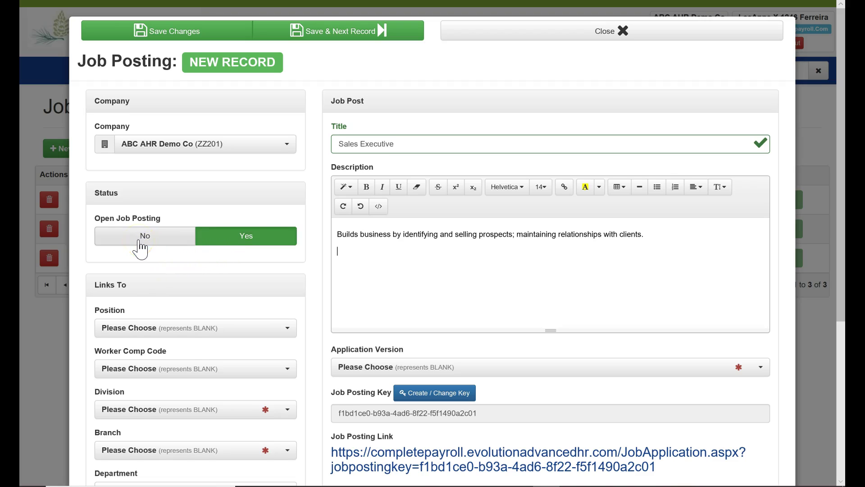
Link the job posting to position 400 - Sales, division 1, branch 2 and department a
scroll(263, 288, down, 3)
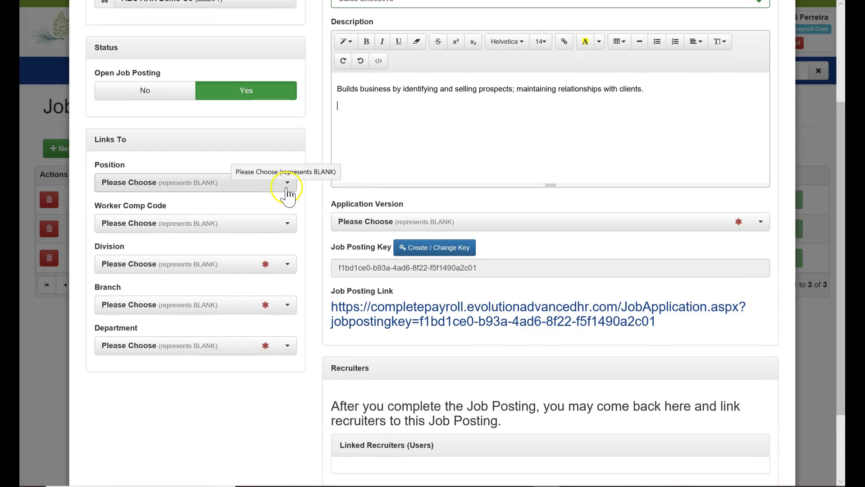
click(287, 190)
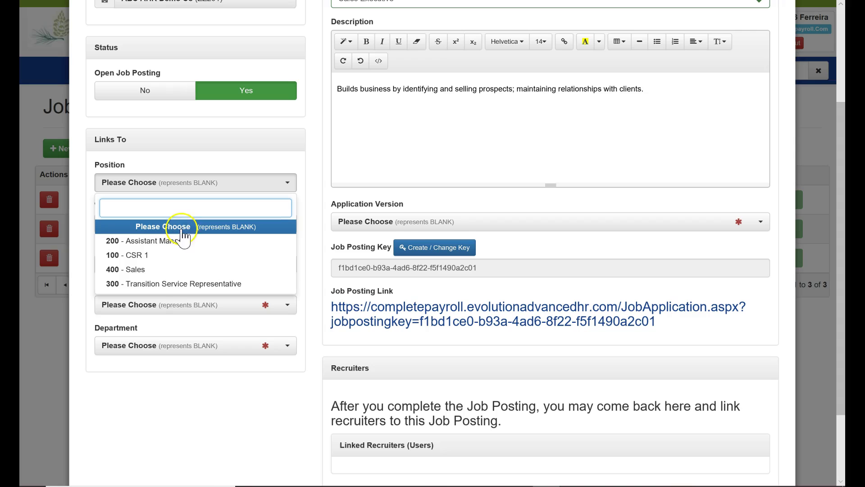
click(152, 269)
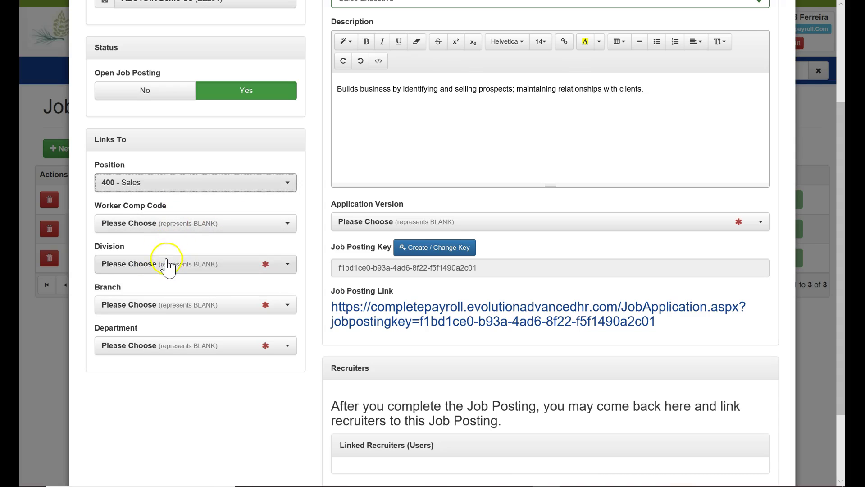
click(288, 271)
click(151, 321)
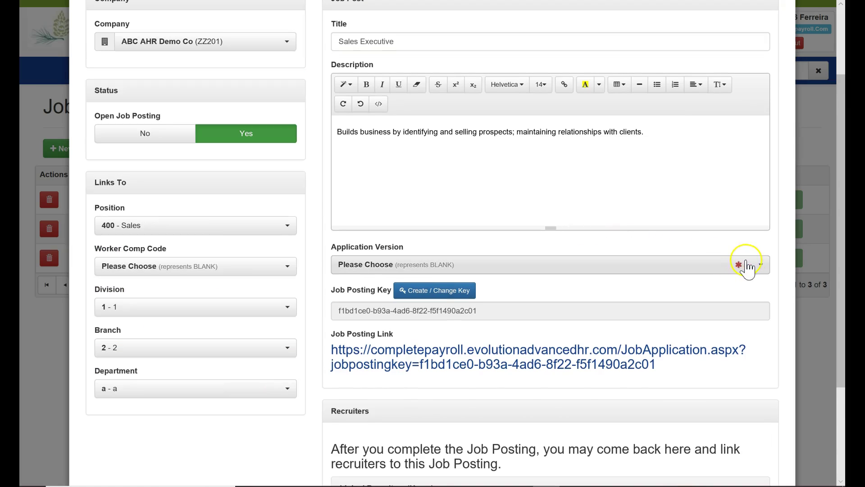
Assign the Sales Executive application version to the job posting and save the record
click(759, 266)
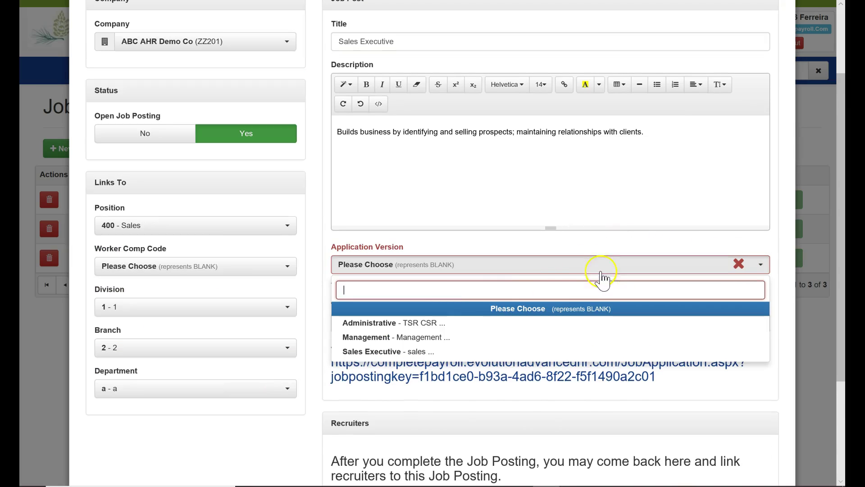
click(369, 353)
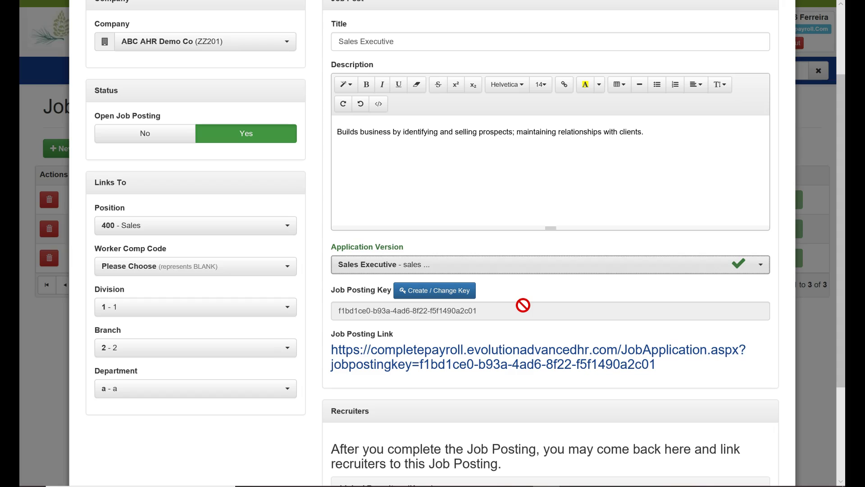
scroll(523, 305, down, 3)
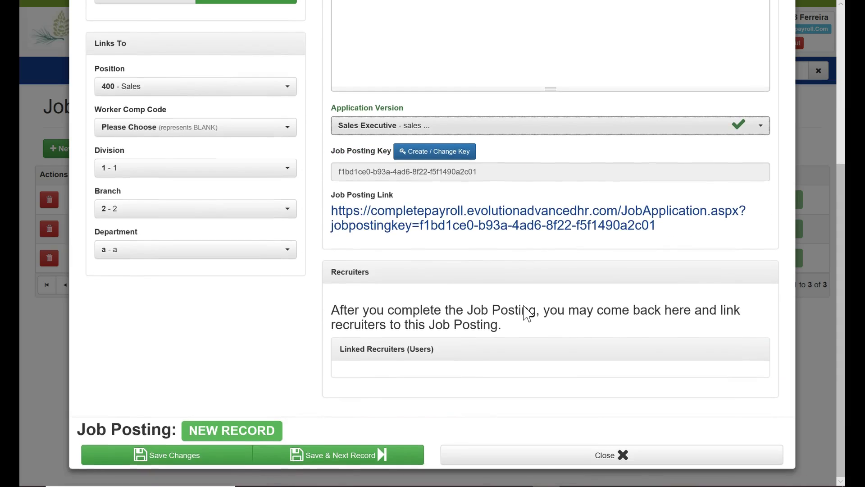
click(166, 455)
Reopen the Sales Executive job posting, search for the recruiter by name, link the first matching user and close the record
click(116, 261)
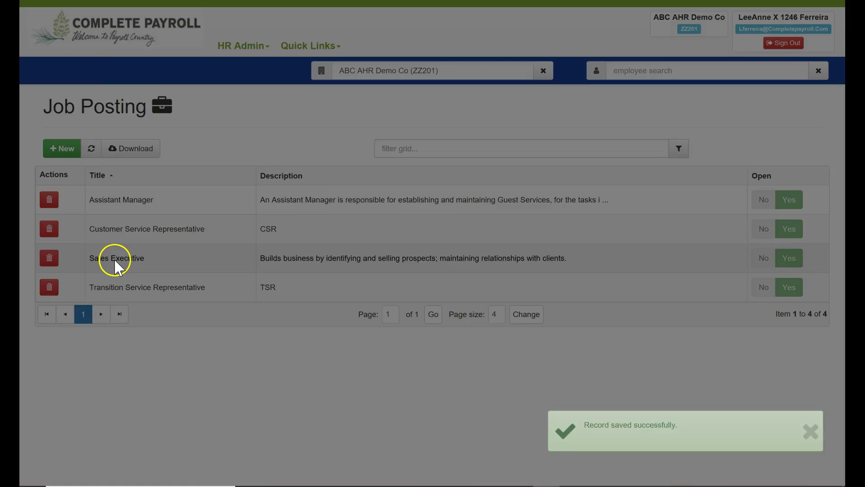
scroll(539, 396, down, 5)
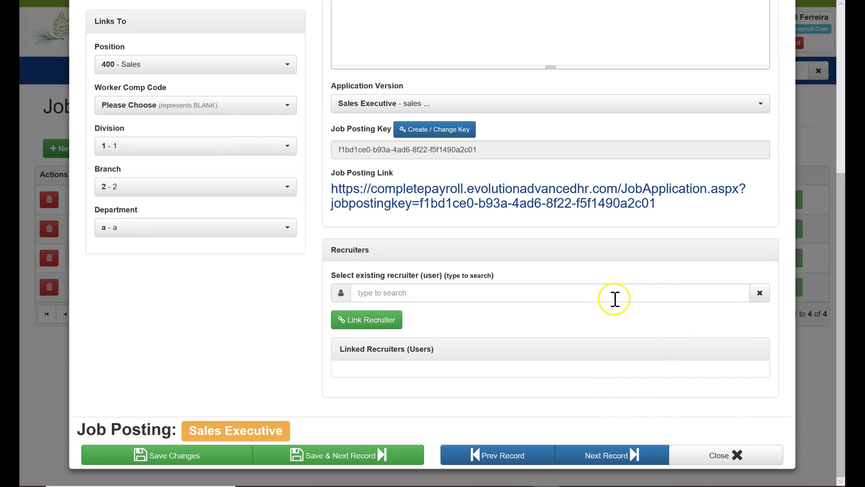
click(443, 294)
text(syd)
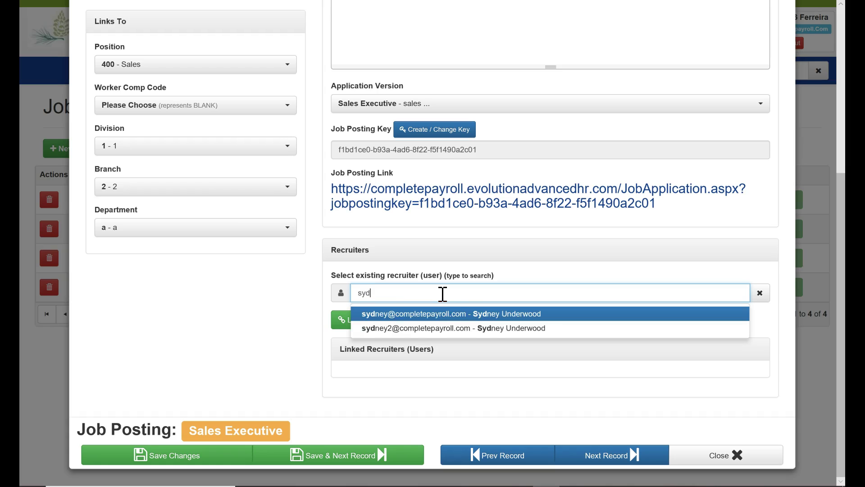
click(449, 314)
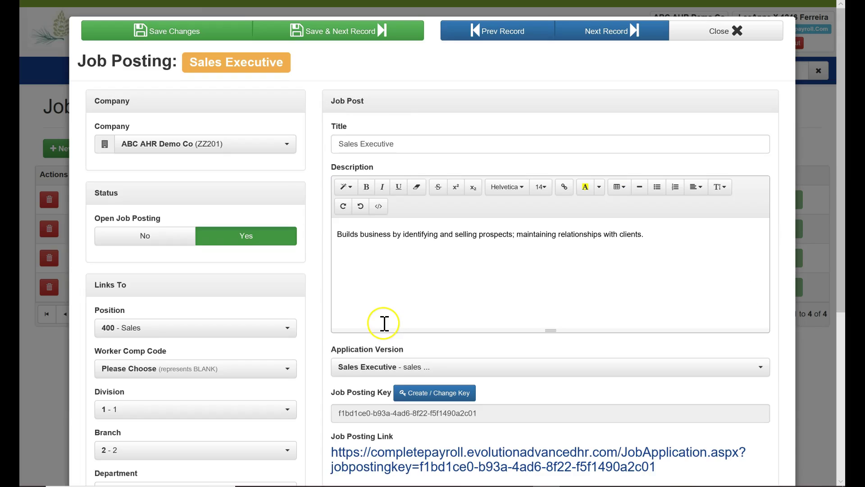
click(375, 323)
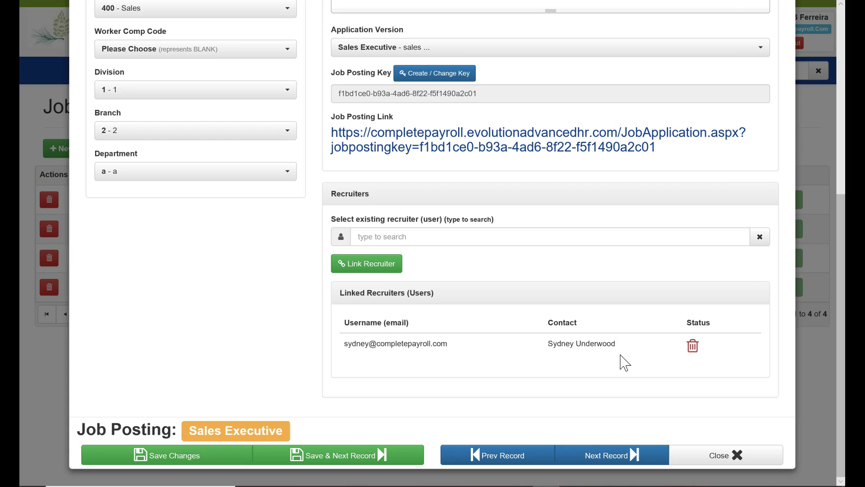
click(743, 460)
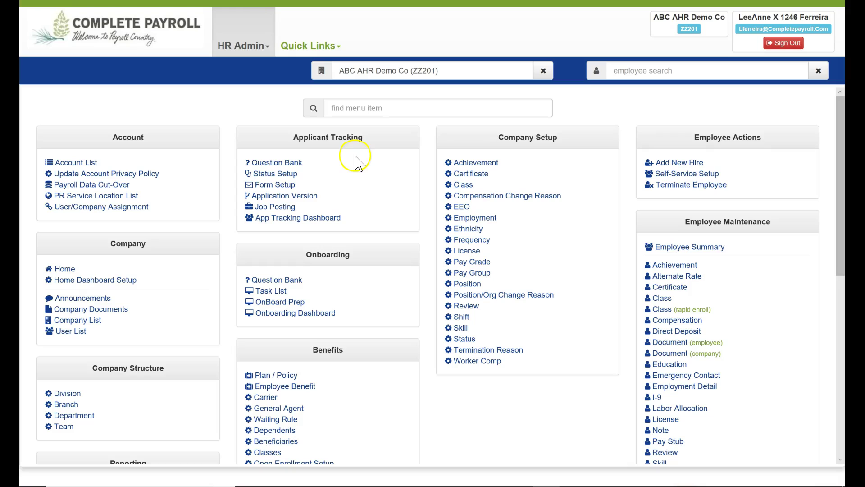
Begin a new application for the Sales Executive posting with the applicant's first name, last name and email, and view the form
click(544, 205)
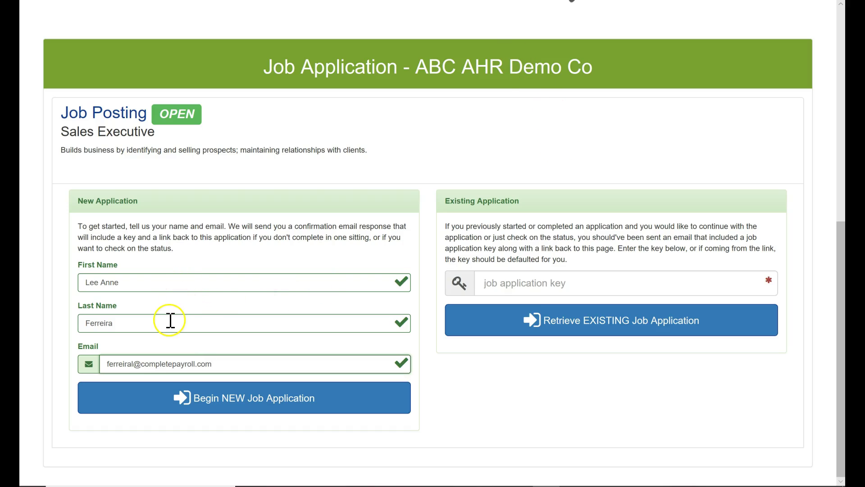
click(293, 411)
drag(842, 178, 844, 264)
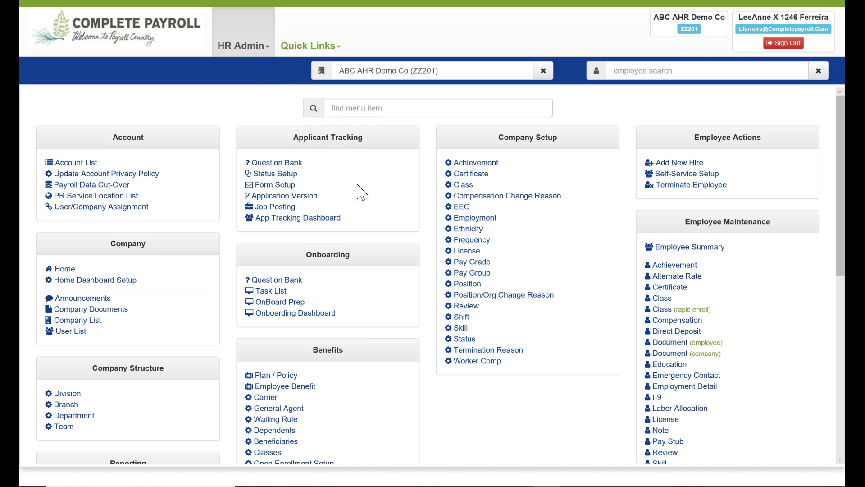
From the applicant tracking dashboard, choose the status Schedule Interview for the Transition Service Representative applicant whose application is completed
click(327, 220)
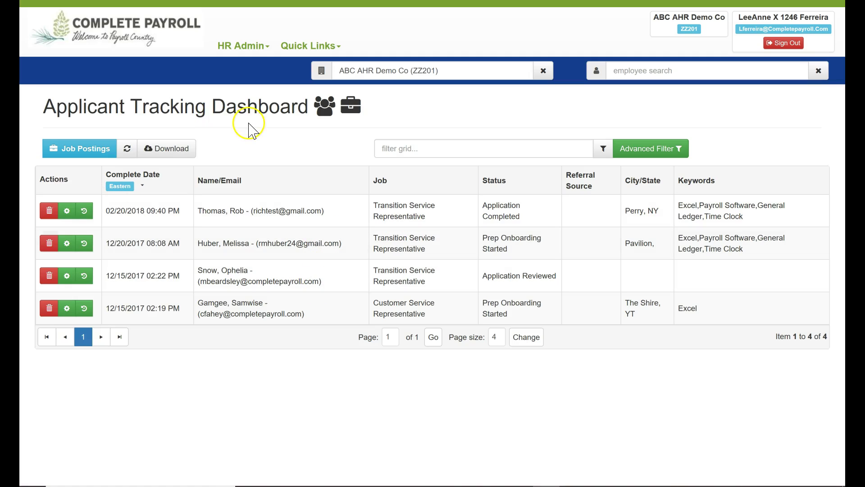
click(67, 212)
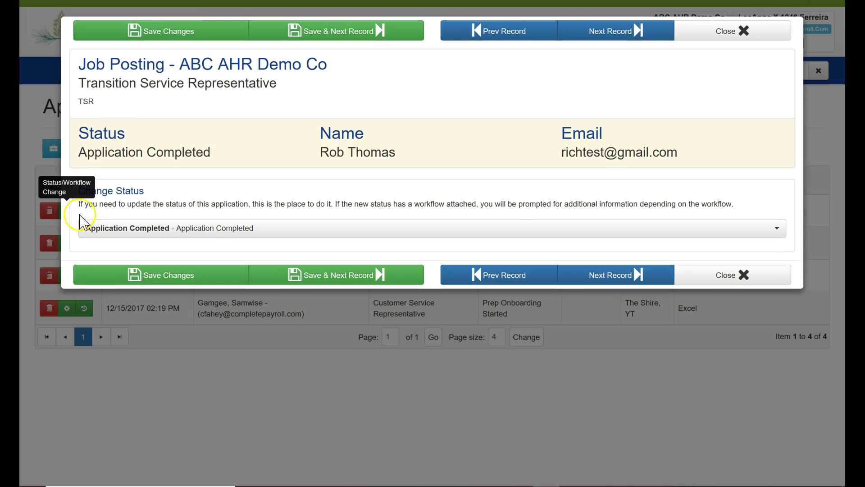
click(777, 235)
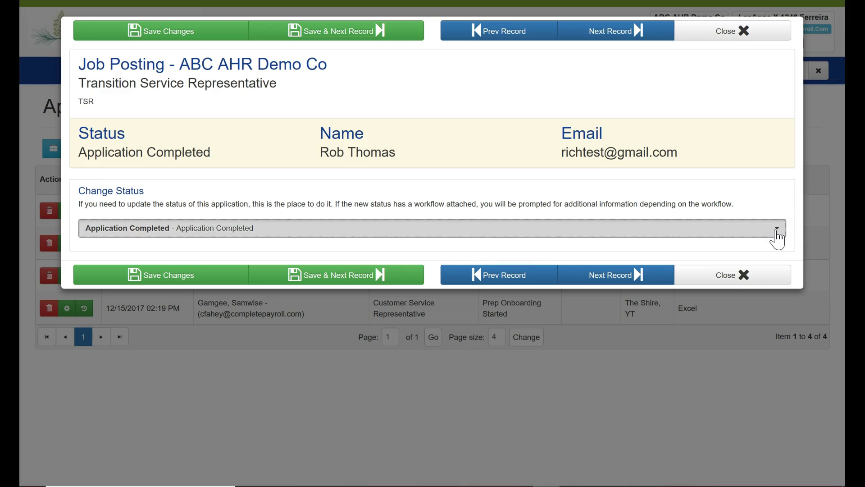
click(775, 234)
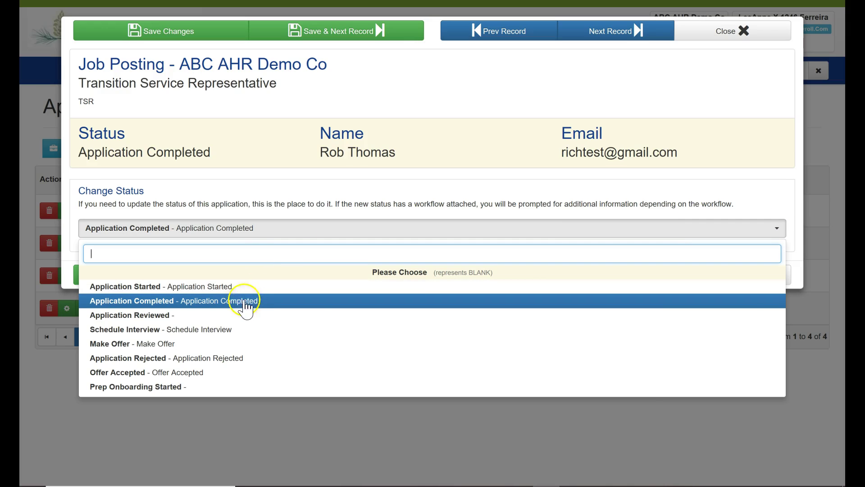
click(215, 334)
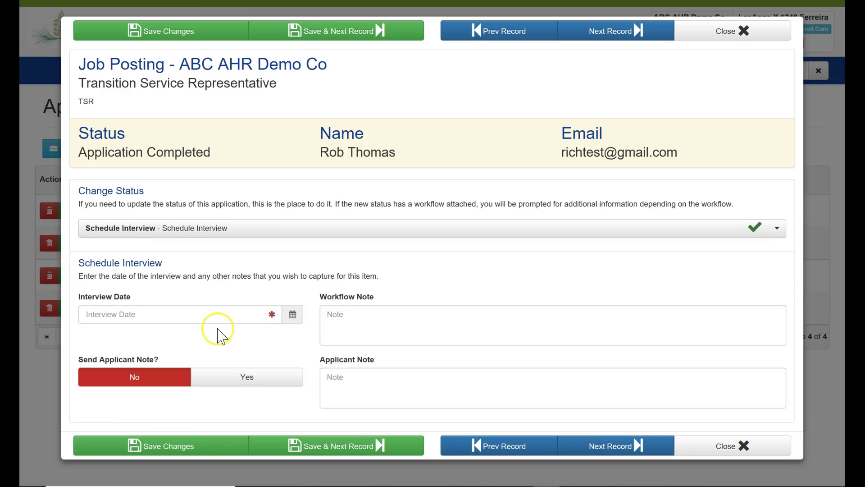
Set the interview date to 06/28/2018, enable sending the applicant note and save the status change
click(294, 315)
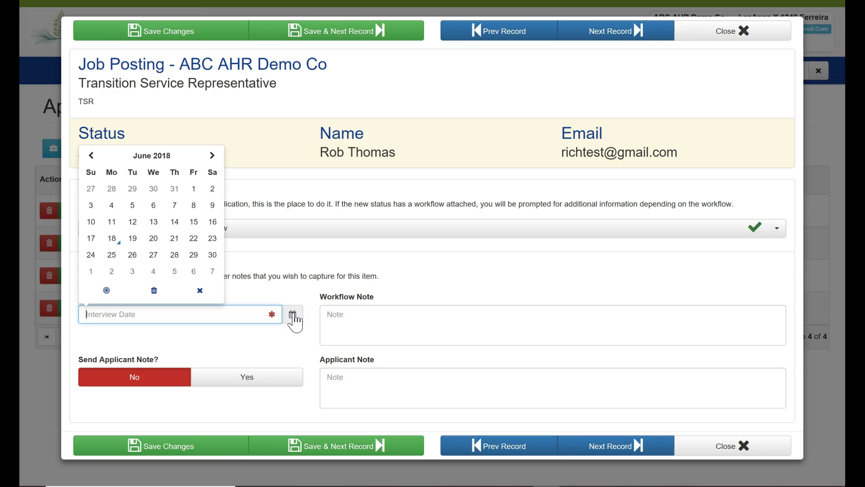
click(191, 254)
click(263, 377)
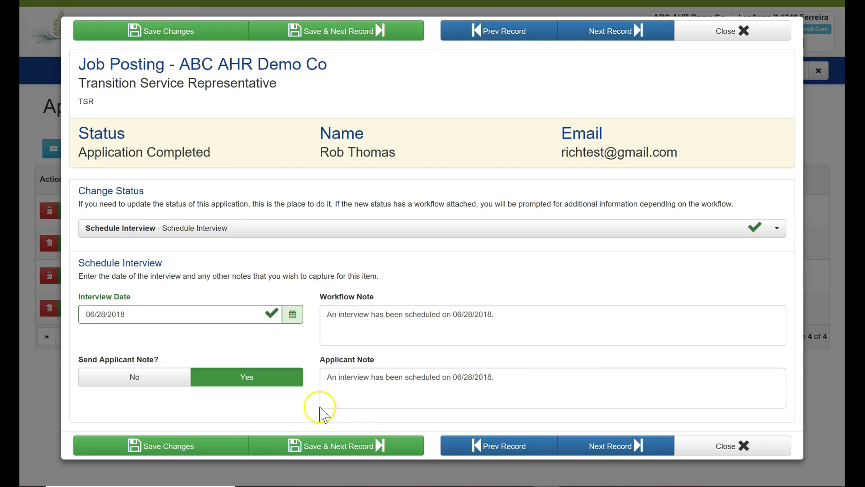
click(183, 454)
click(177, 448)
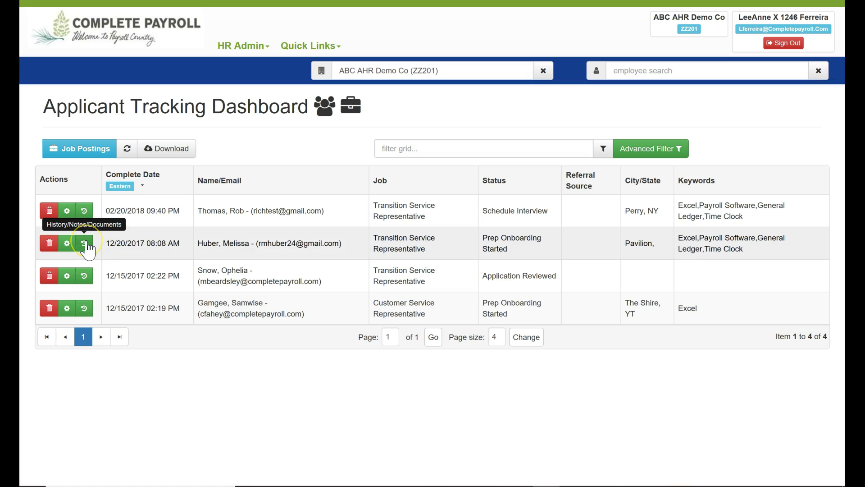
Review the status history, documents and notes of the Transition Service Representative applicant in Prep Onboarding Started, and close the record
click(86, 245)
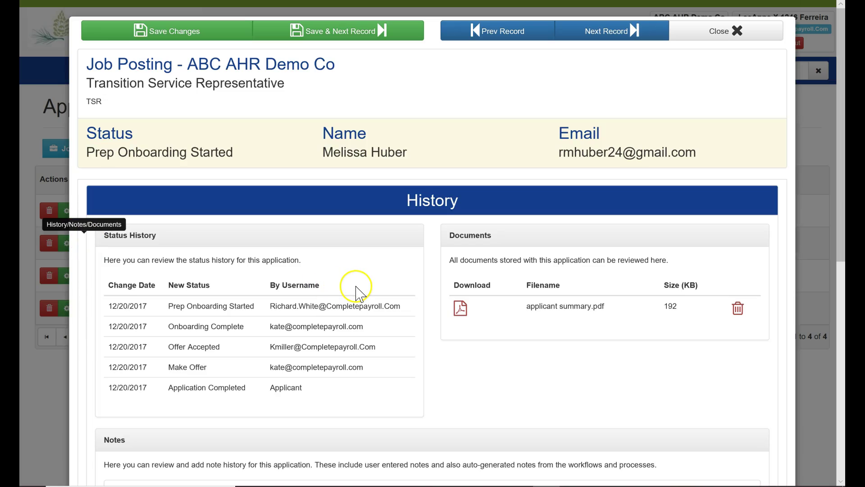
scroll(356, 288, down, 2)
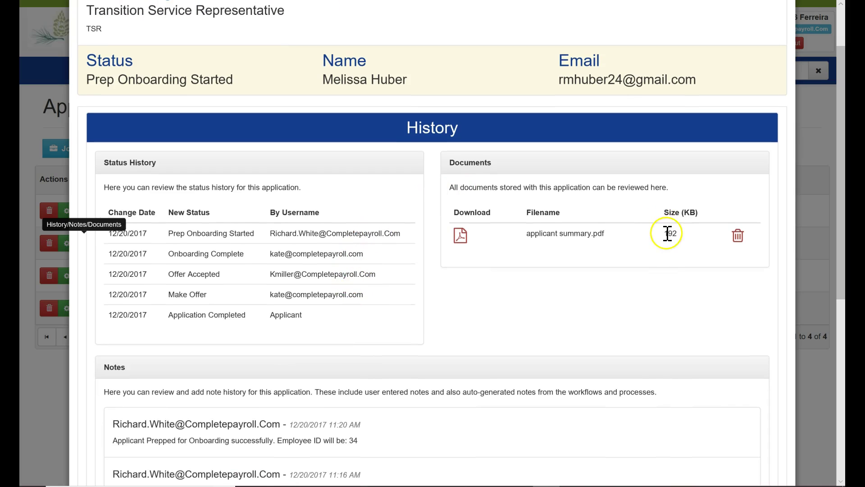
scroll(591, 287, down, 5)
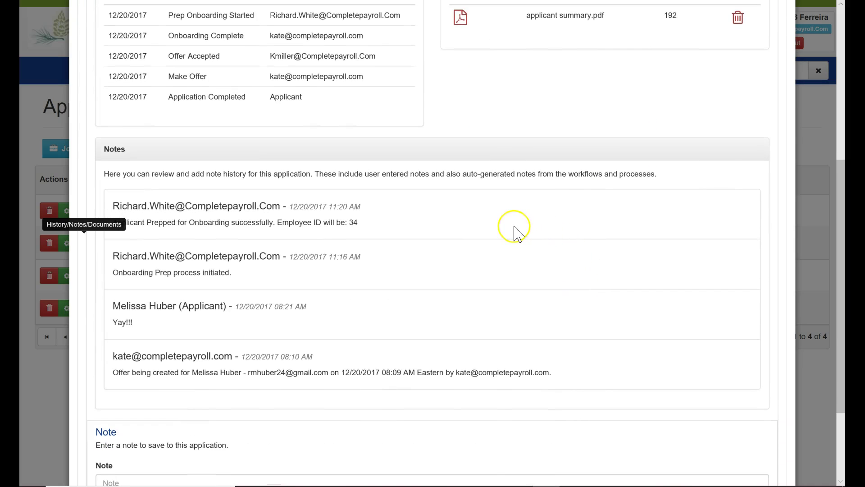
scroll(517, 234, down, 3)
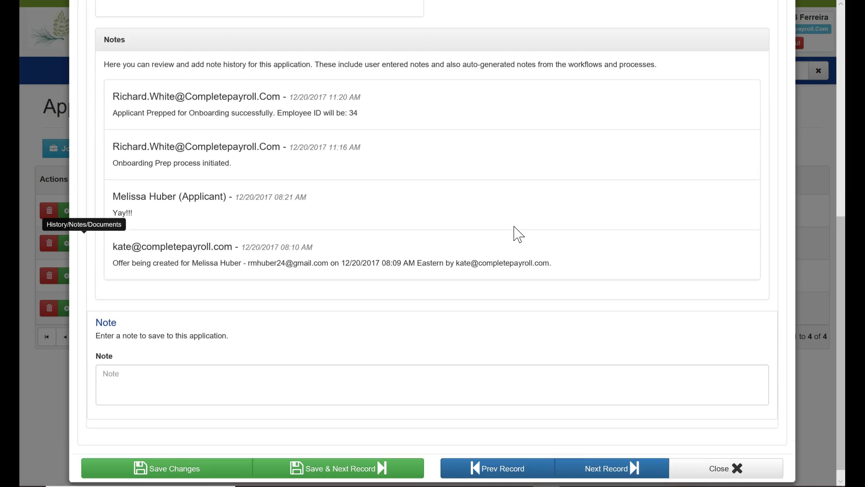
click(113, 365)
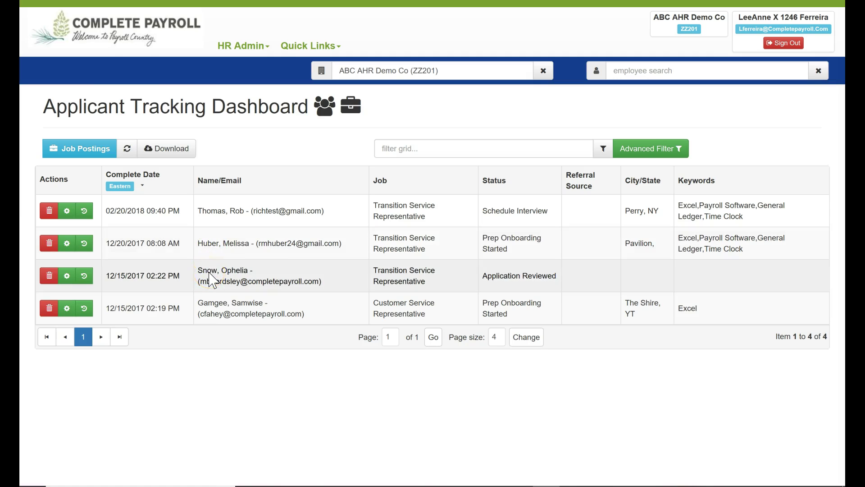
Review the full application of the applicant with status Application Reviewed, from profile to other questions, and close the record
click(209, 274)
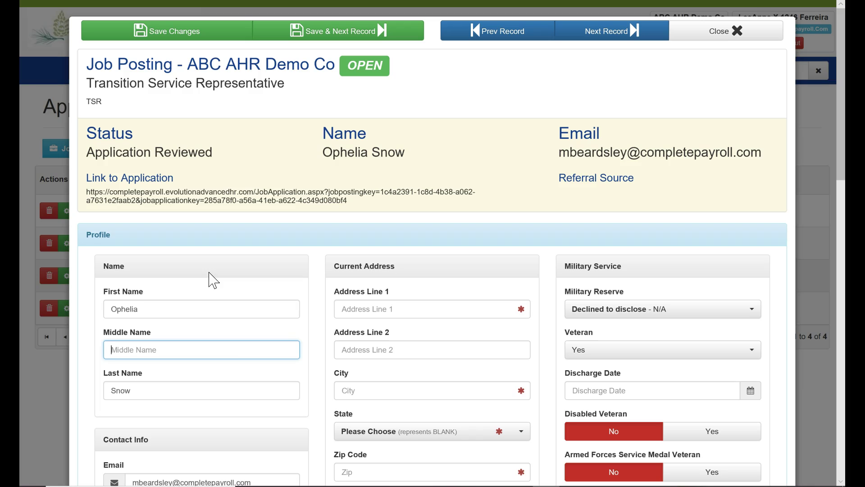
scroll(209, 273, down, 3)
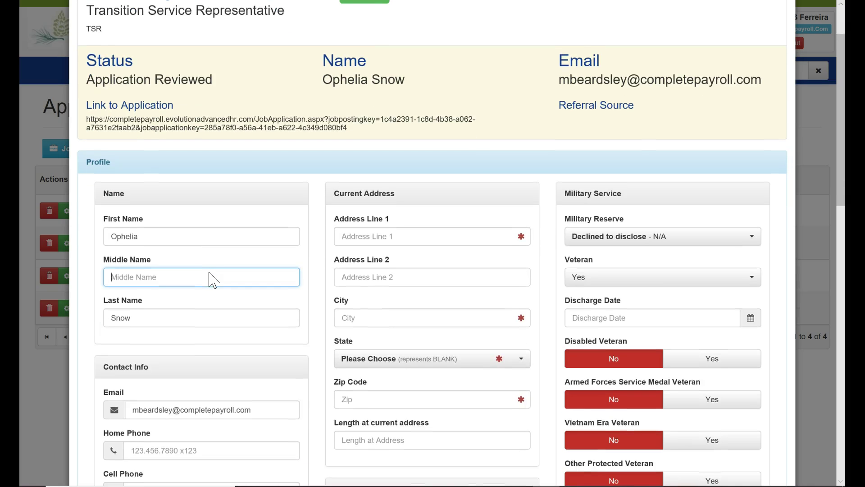
scroll(214, 282, down, 6)
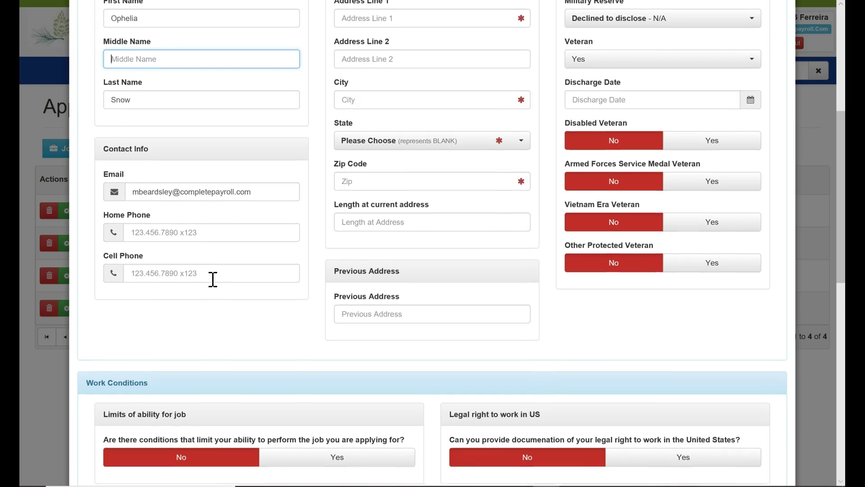
scroll(214, 287, down, 3)
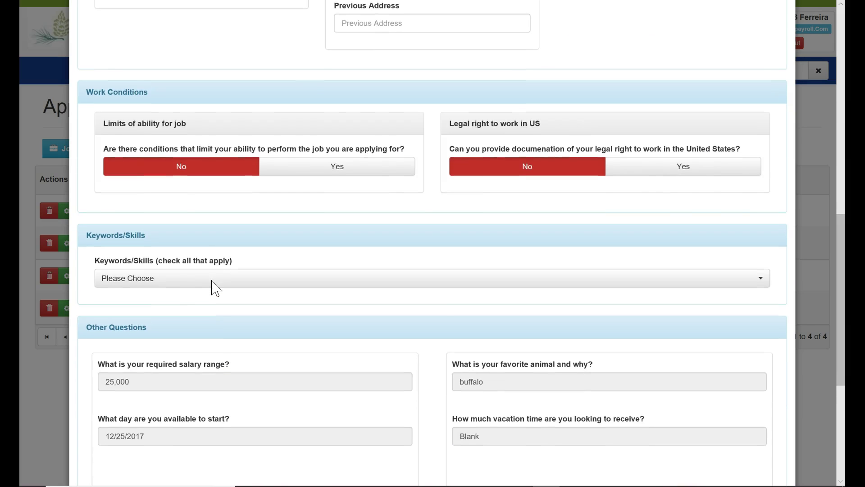
scroll(216, 288, down, 2)
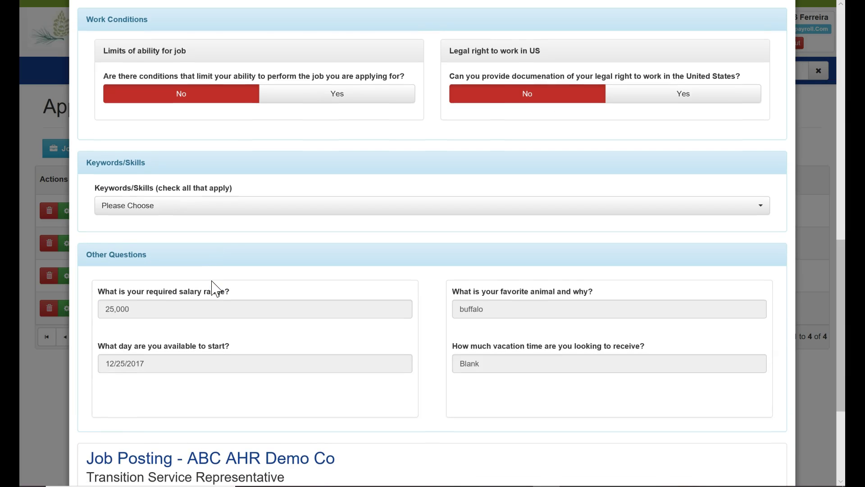
scroll(214, 286, down, 4)
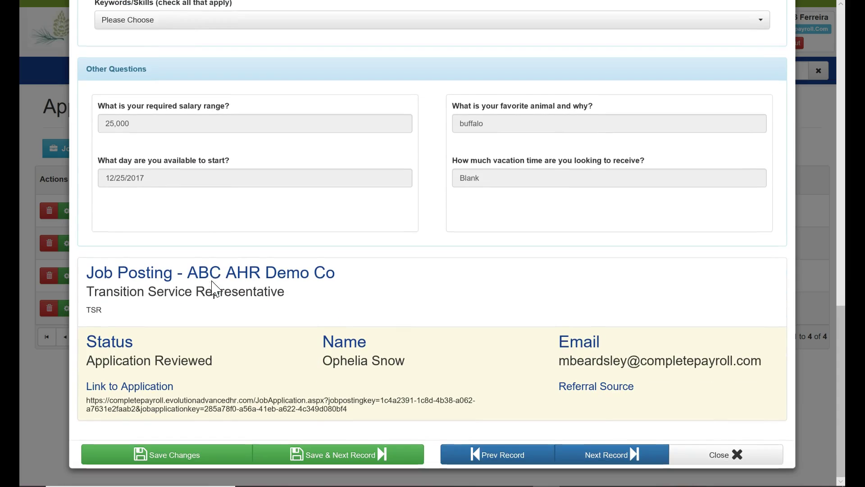
click(216, 281)
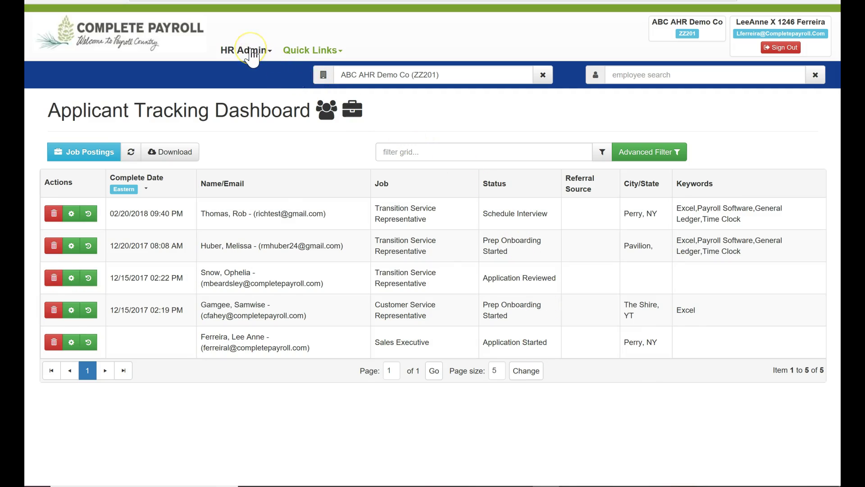
click(250, 52)
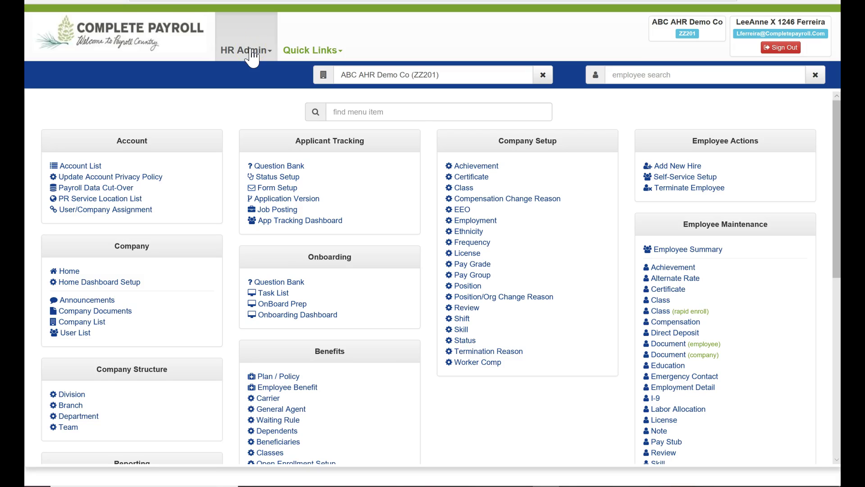
click(249, 52)
click(220, 53)
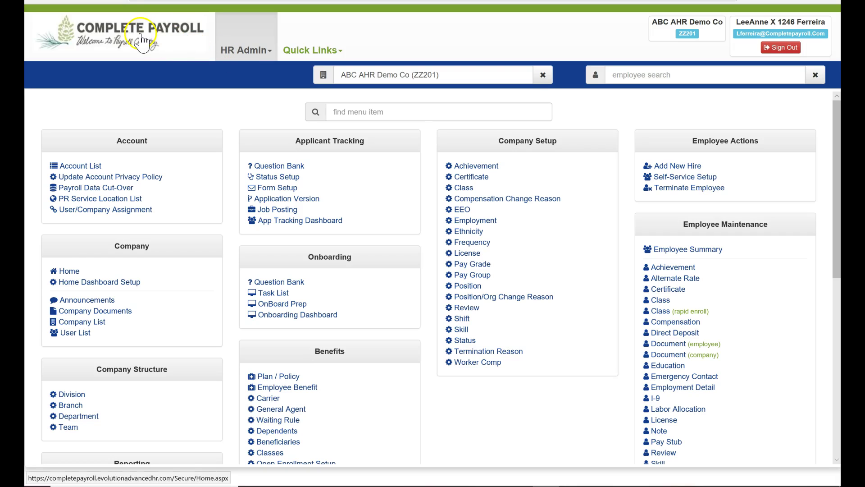